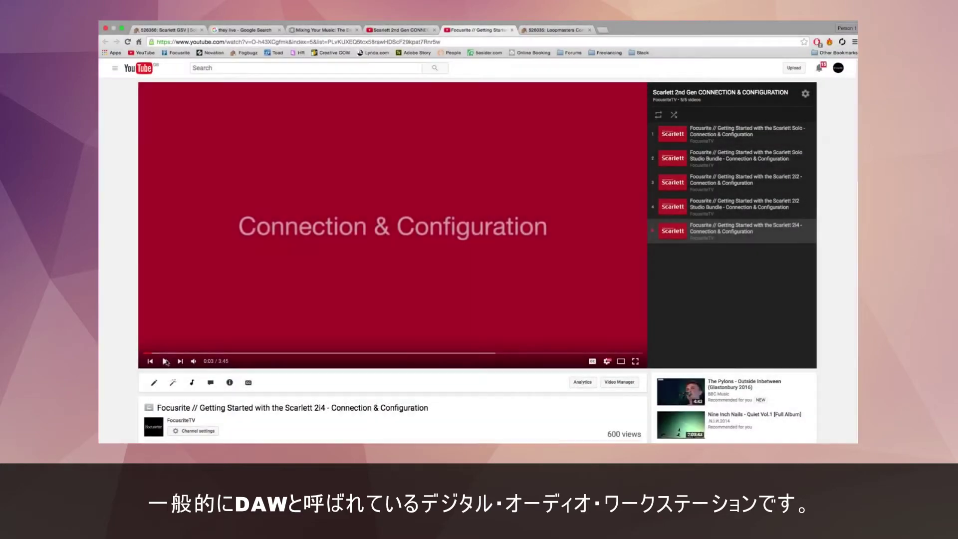
# Step: Log in to the Focusrite account with the saved e-mail address and the account password
pyautogui.click(166, 361)
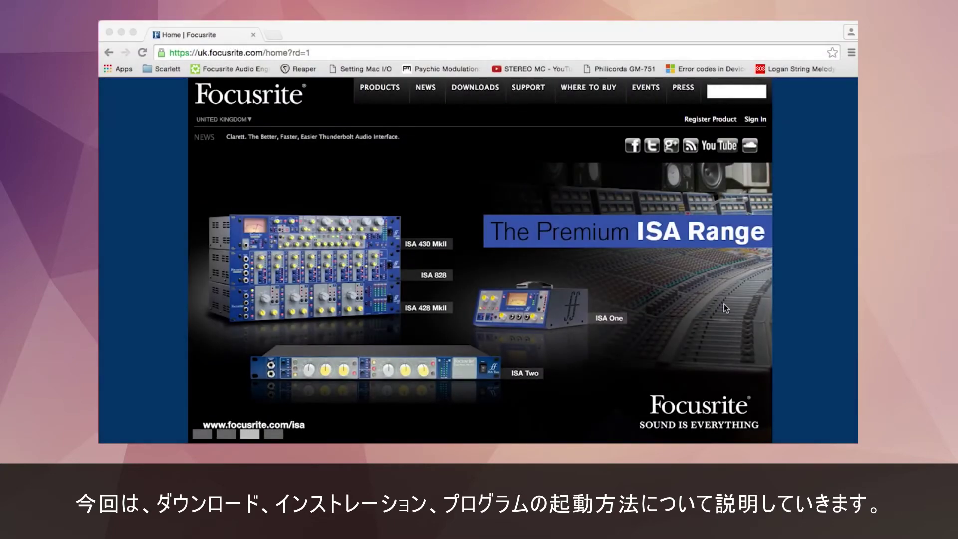
pyautogui.click(759, 120)
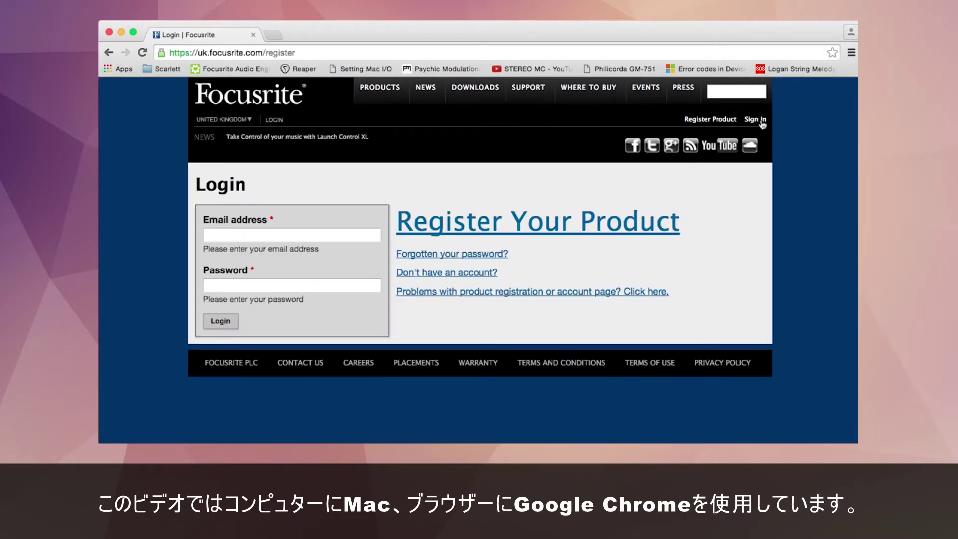
pyautogui.click(352, 235)
pyautogui.write('ben')
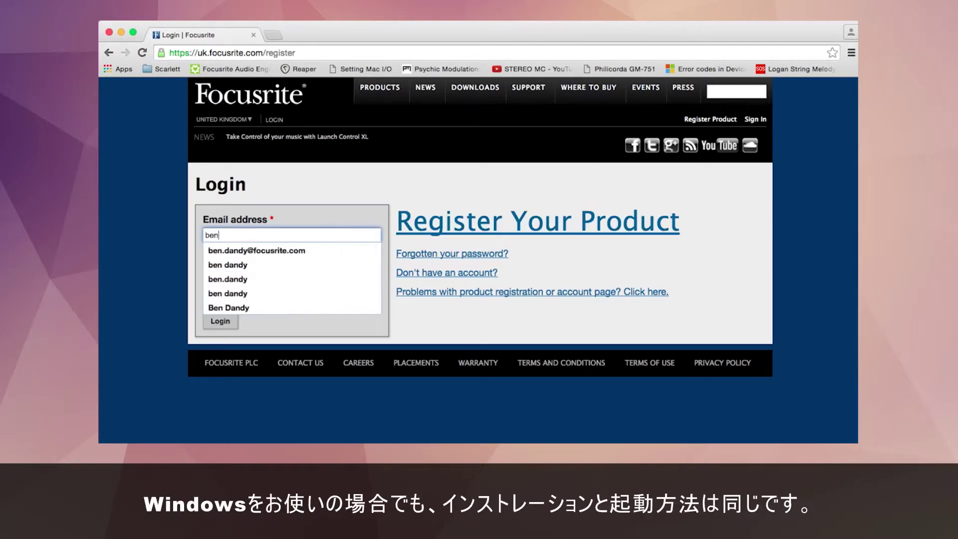
pyautogui.press('Down')
pyautogui.press('Return')
pyautogui.click(344, 284)
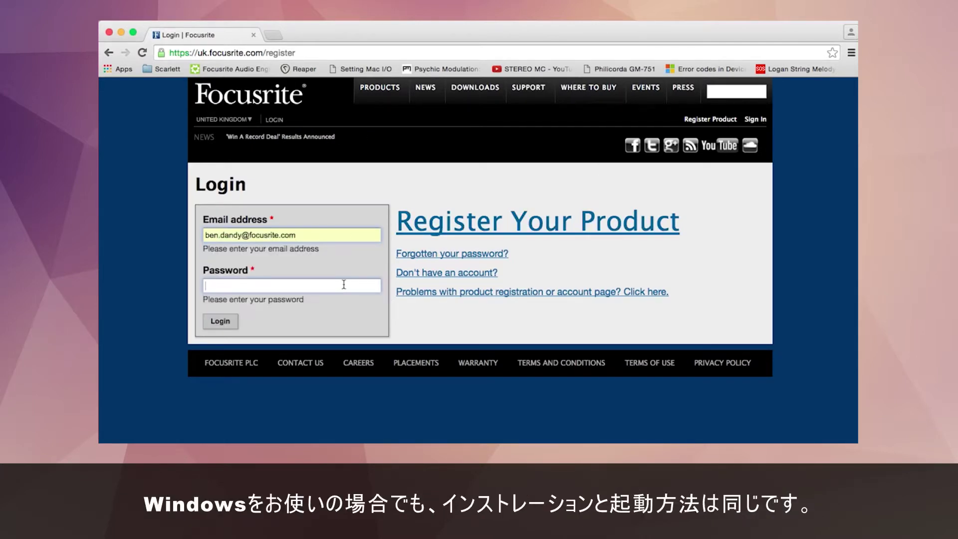
pyautogui.write('••••••••••••')
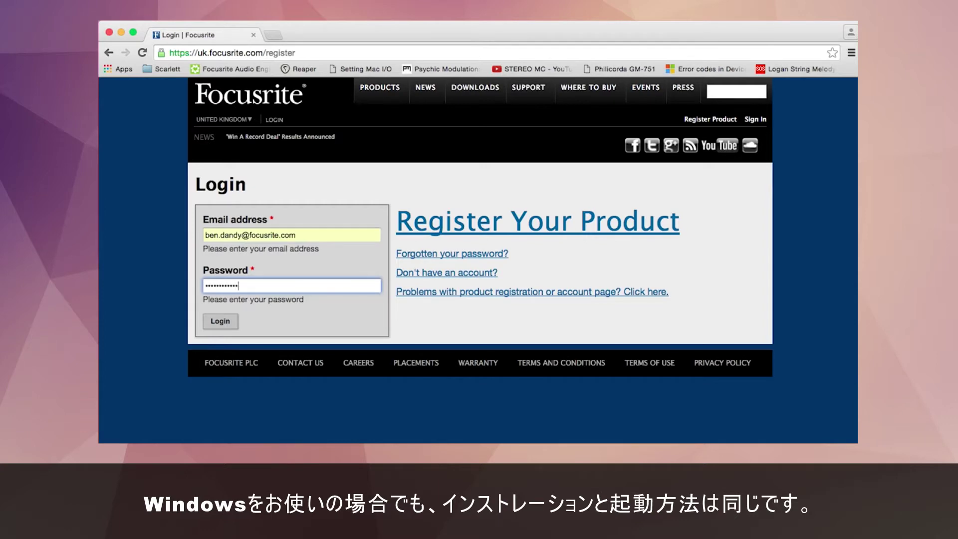
pyautogui.write('••••')
pyautogui.press('Return')
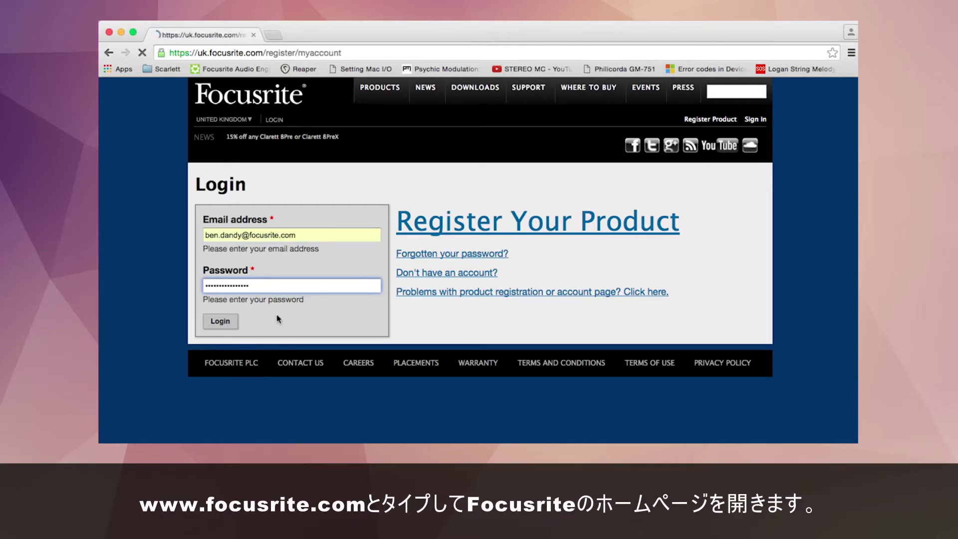
# Step: Show the Downloads & Activation Codes and scroll down to the Ableton Live Lite code
pyautogui.scroll(-2, 278, 319)
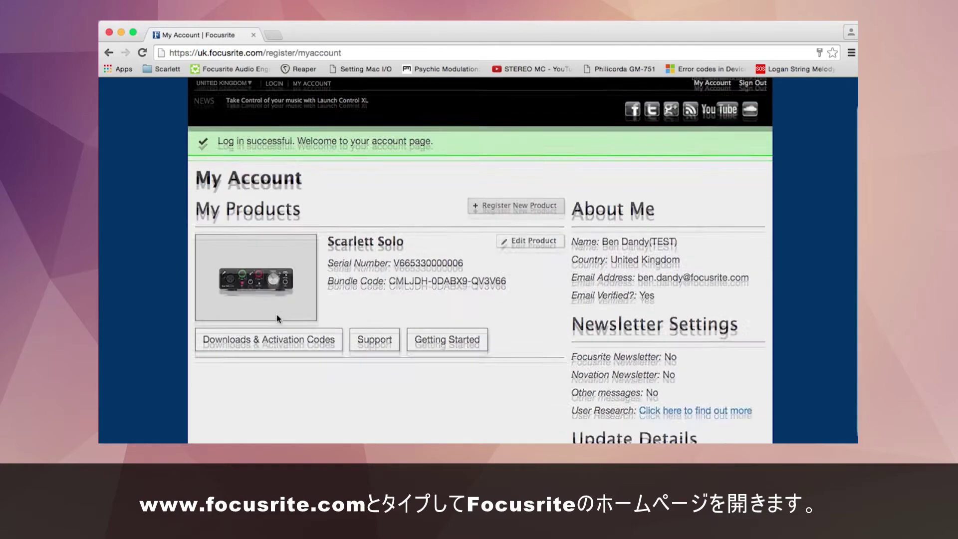
pyautogui.click(286, 339)
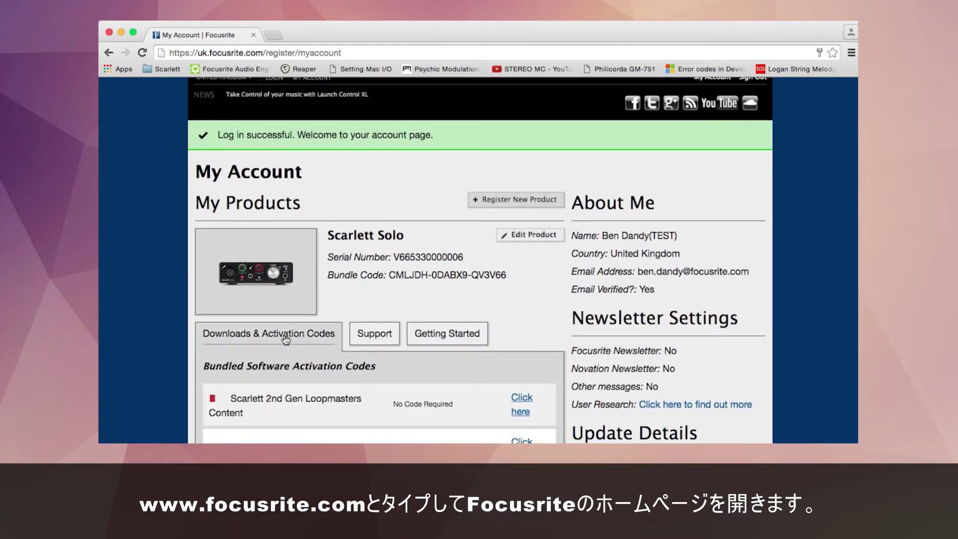
pyautogui.scroll(-5, 286, 339)
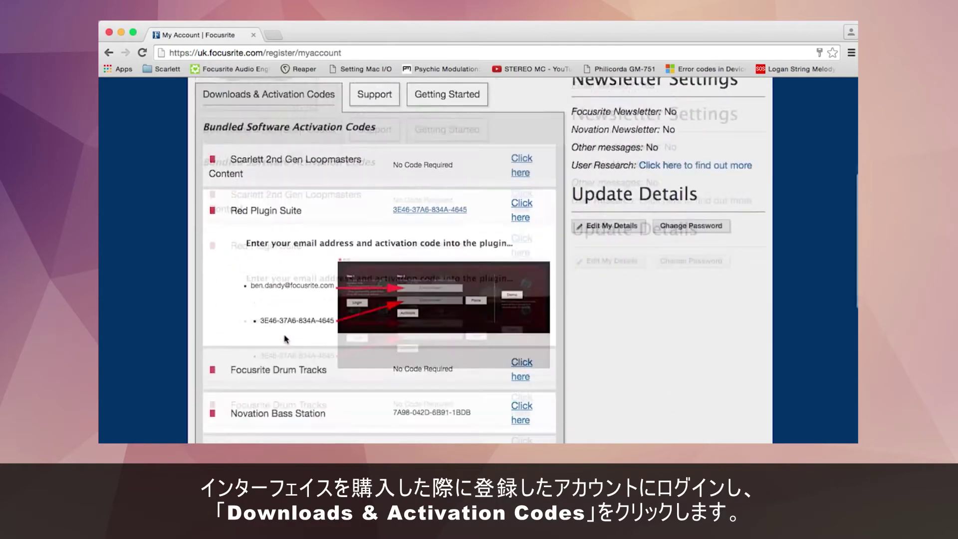
pyautogui.scroll(-3, 286, 340)
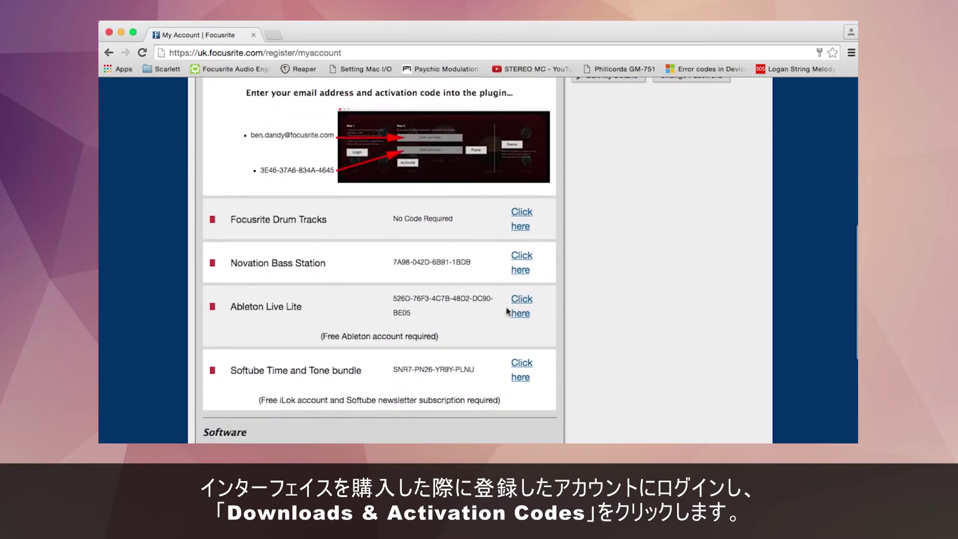
# Step: Download Live 9 Lite for Mac OS X 64-bit, accept the licence and copy it into Applications
pyautogui.click(519, 301)
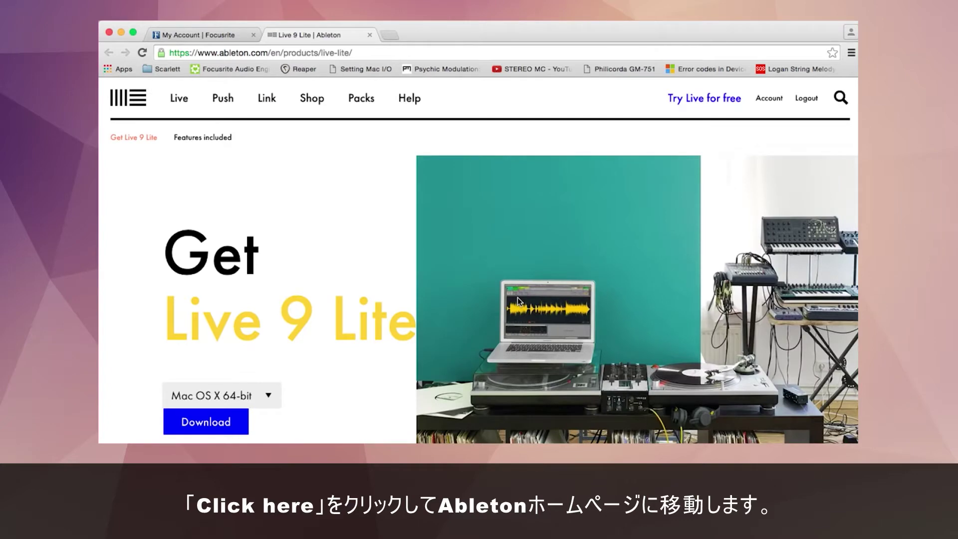
pyautogui.scroll(-3, 347, 263)
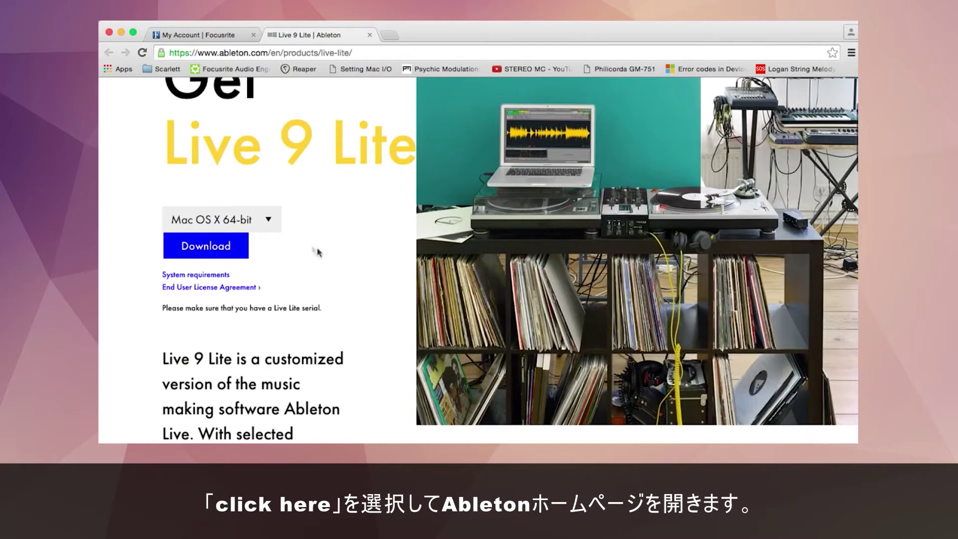
pyautogui.click(268, 229)
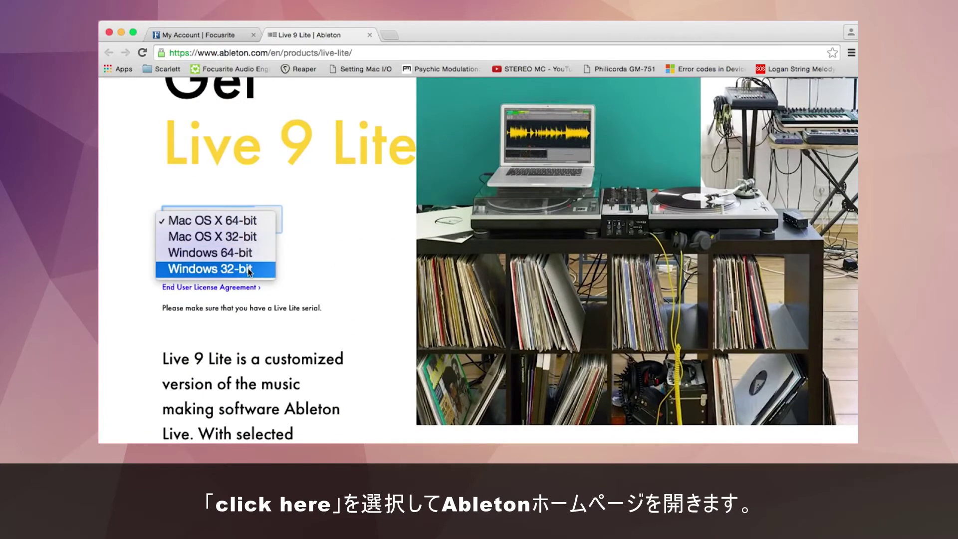
pyautogui.click(337, 265)
pyautogui.click(222, 249)
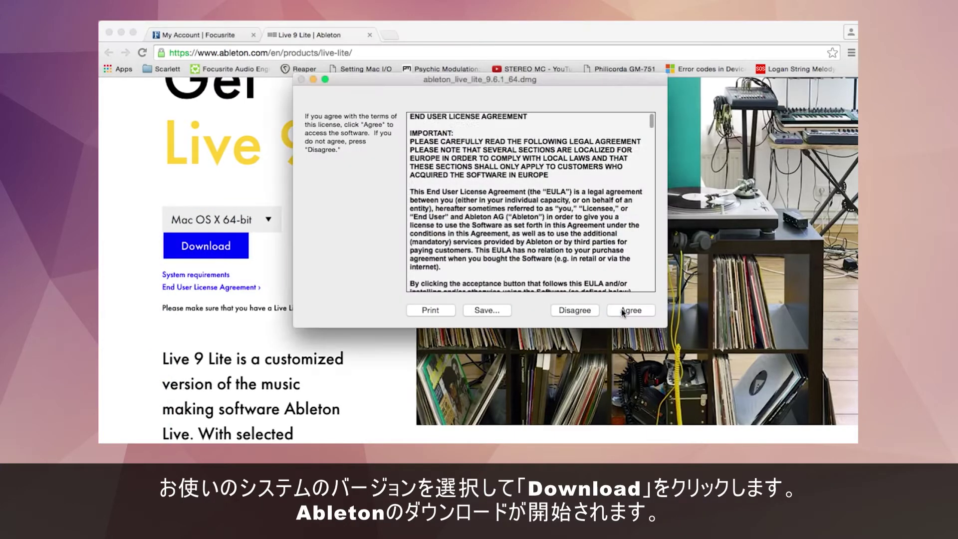
pyautogui.click(689, 309)
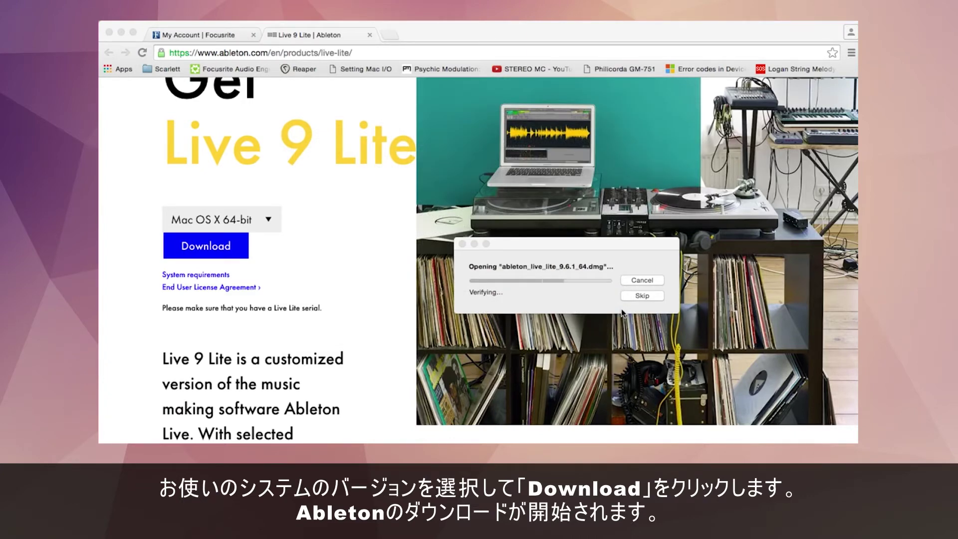
pyautogui.moveTo(396, 187); pyautogui.dragTo(495, 189)
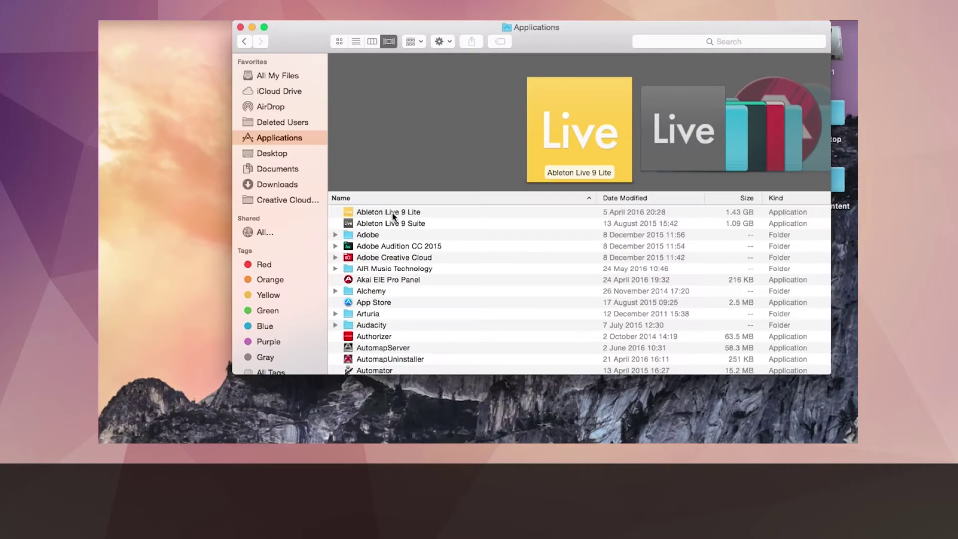
# Step: Launch Ableton Live 9 Lite from Applications and choose 'Authorize with ableton.com'
pyautogui.click(392, 212)
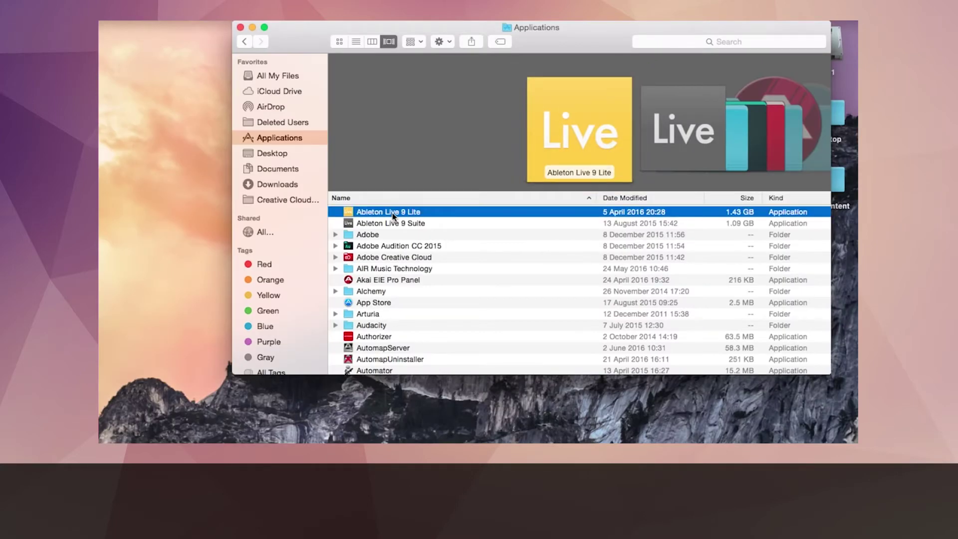
pyautogui.doubleClick(392, 213)
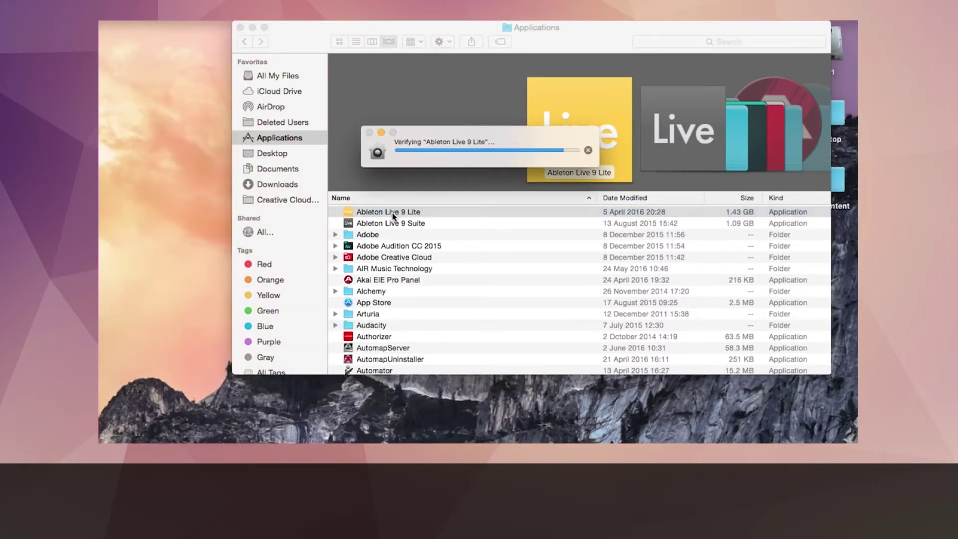
pyautogui.click(567, 200)
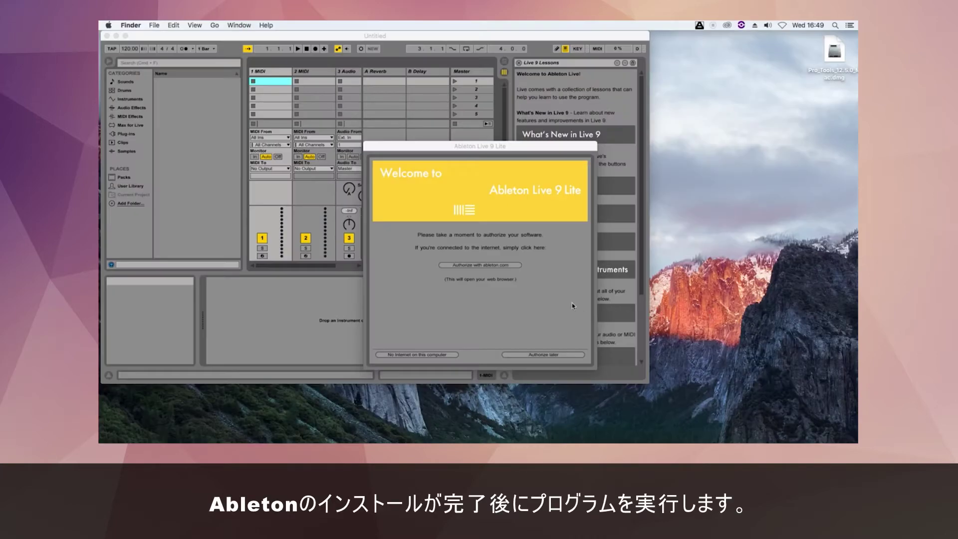
pyautogui.click(484, 267)
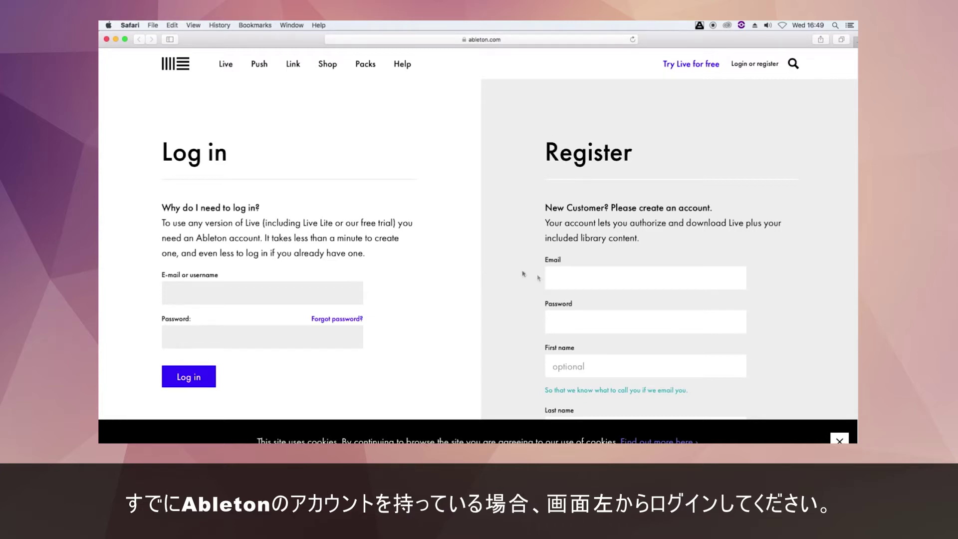
# Step: Enter the registration e-mail address and a password on the Ableton sign-up form
pyautogui.click(558, 278)
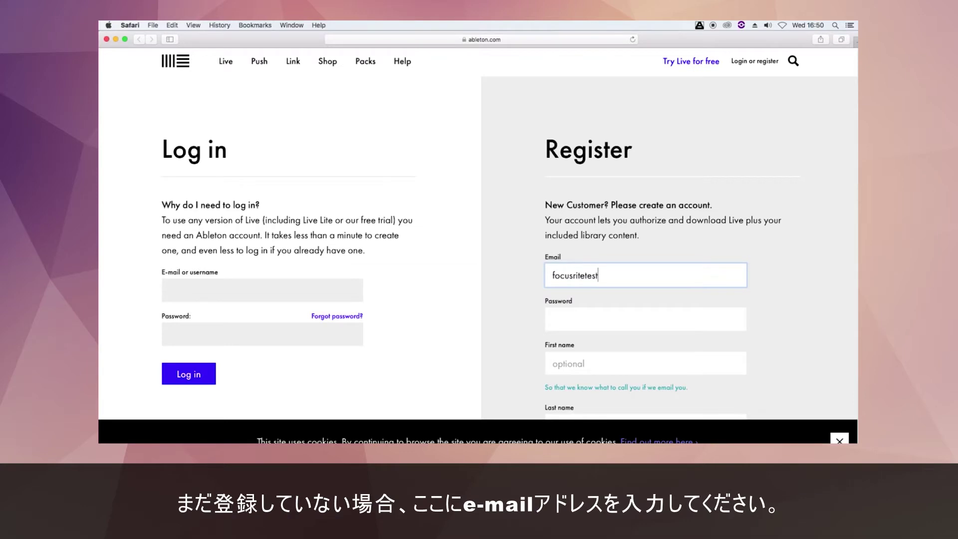
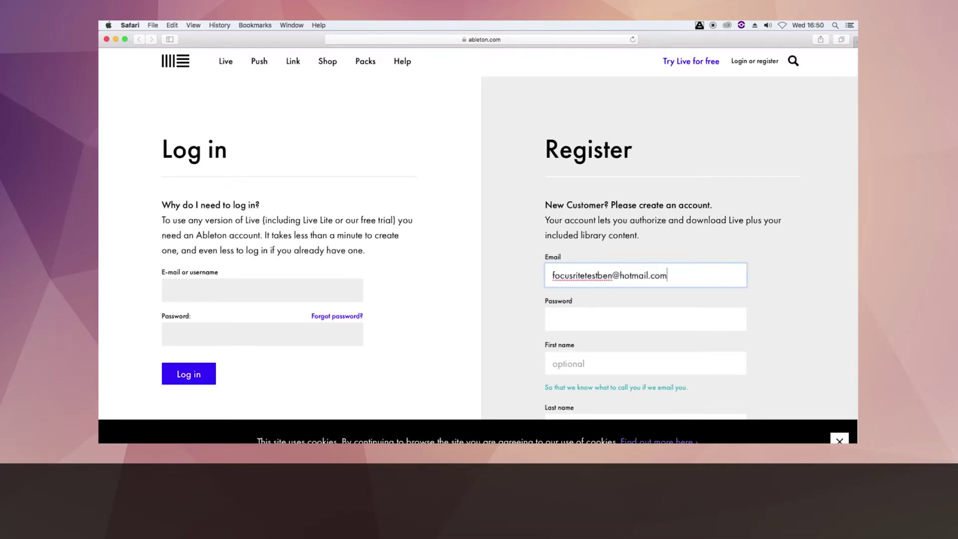
pyautogui.click(562, 314)
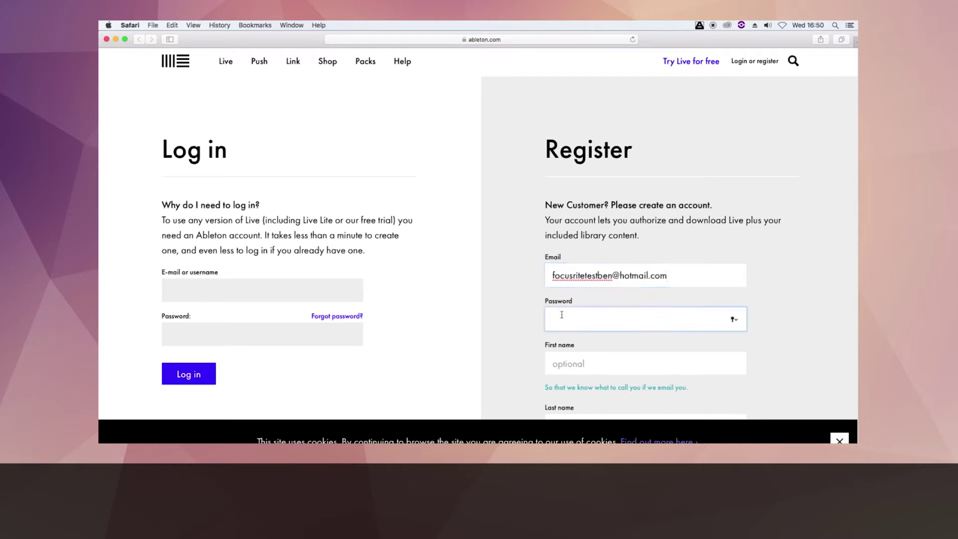
pyautogui.write('••')
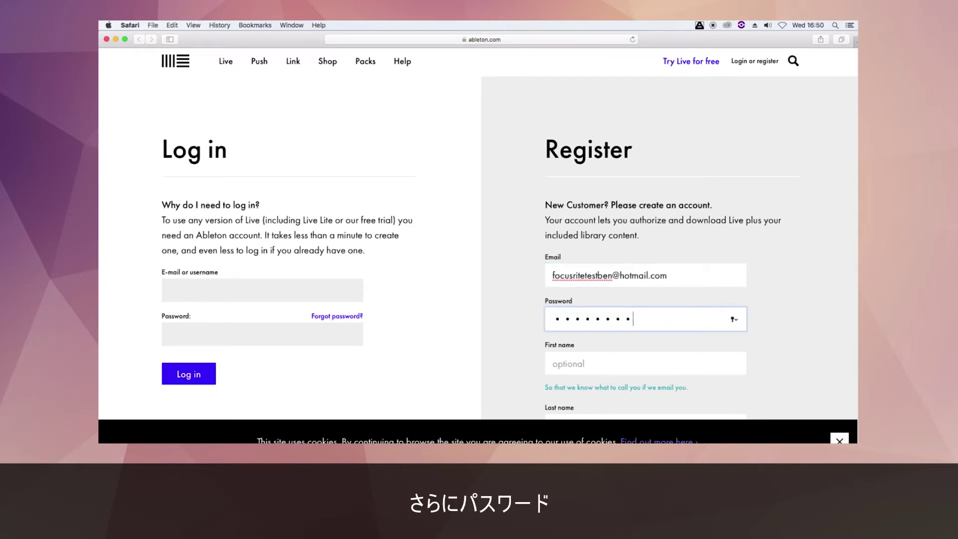
pyautogui.click(568, 361)
# Step: Set the country to United Kingdom and create the Ableton account
pyautogui.scroll(-3, 562, 352)
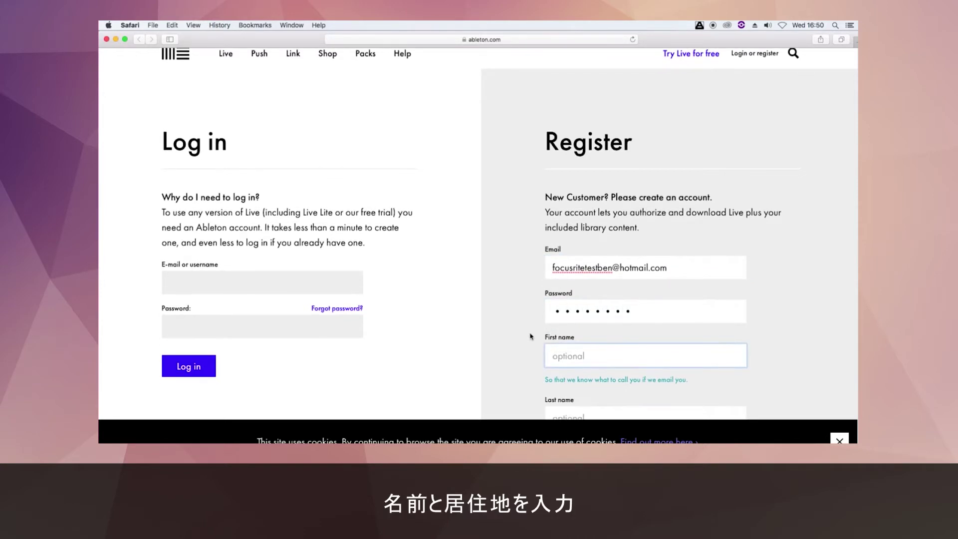
pyautogui.scroll(-3, 532, 337)
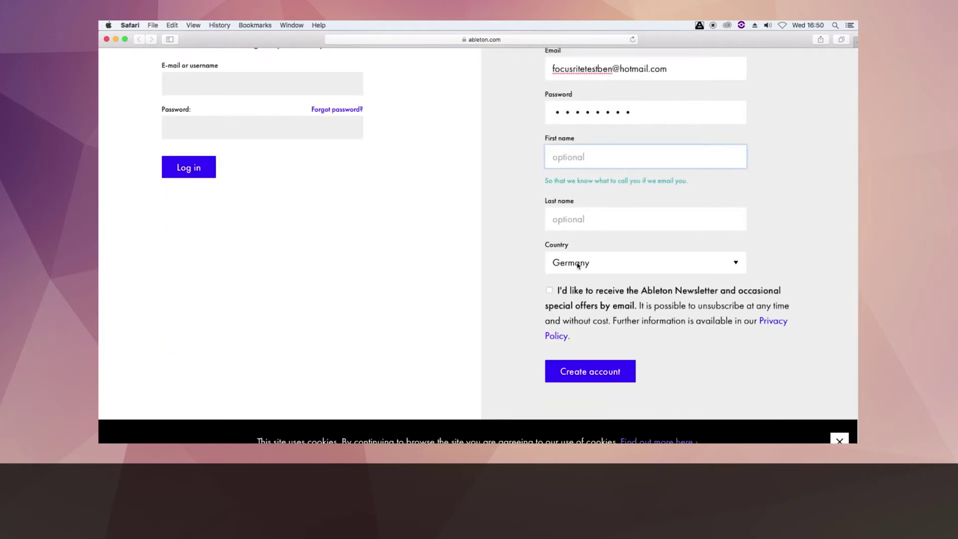
pyautogui.click(579, 266)
pyautogui.click(582, 248)
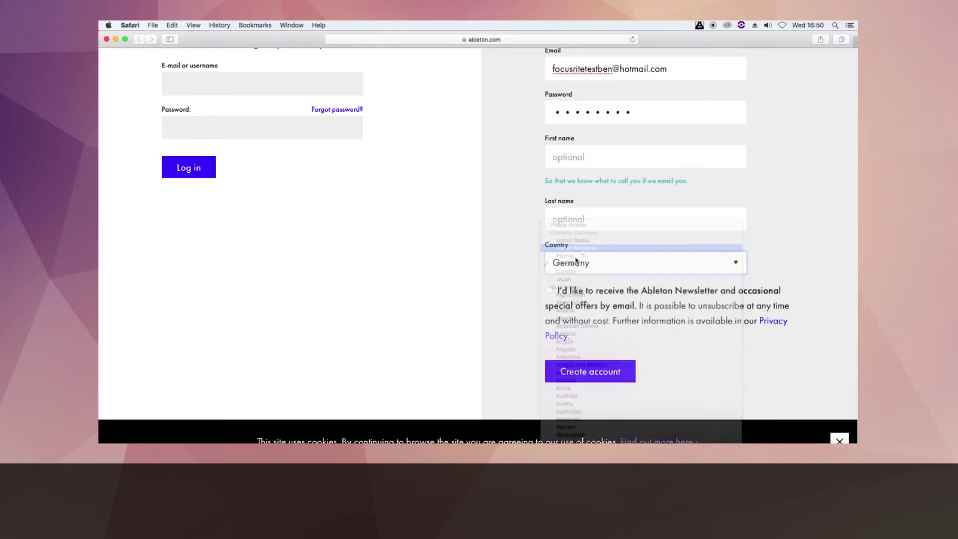
pyautogui.click(510, 281)
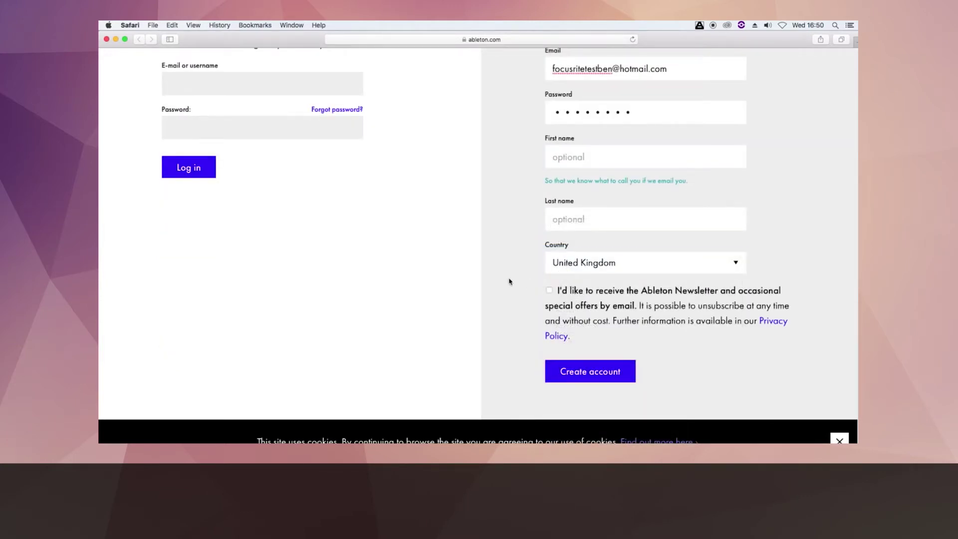
pyautogui.click(609, 376)
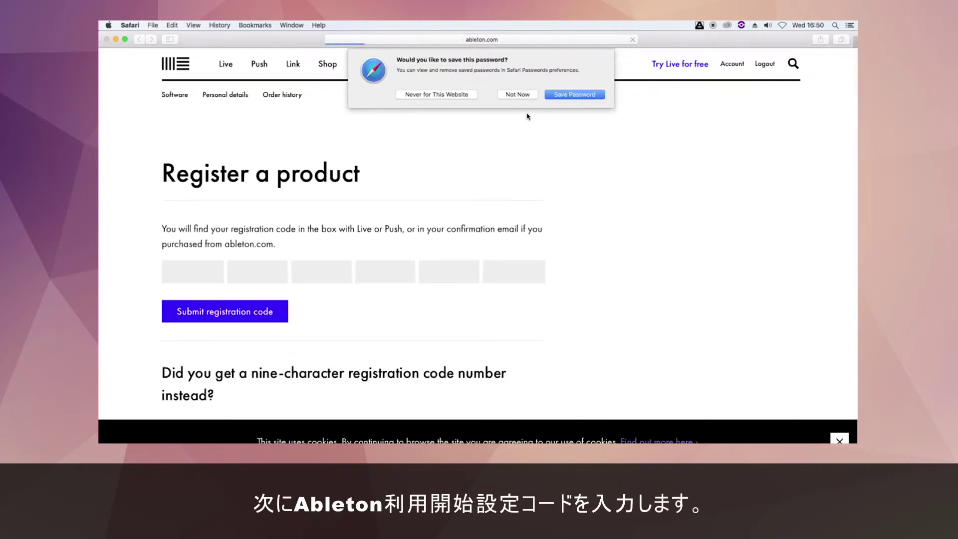
# Step: Decline saving the password and show the Focusrite account's activation codes in a new tab
pyautogui.click(525, 96)
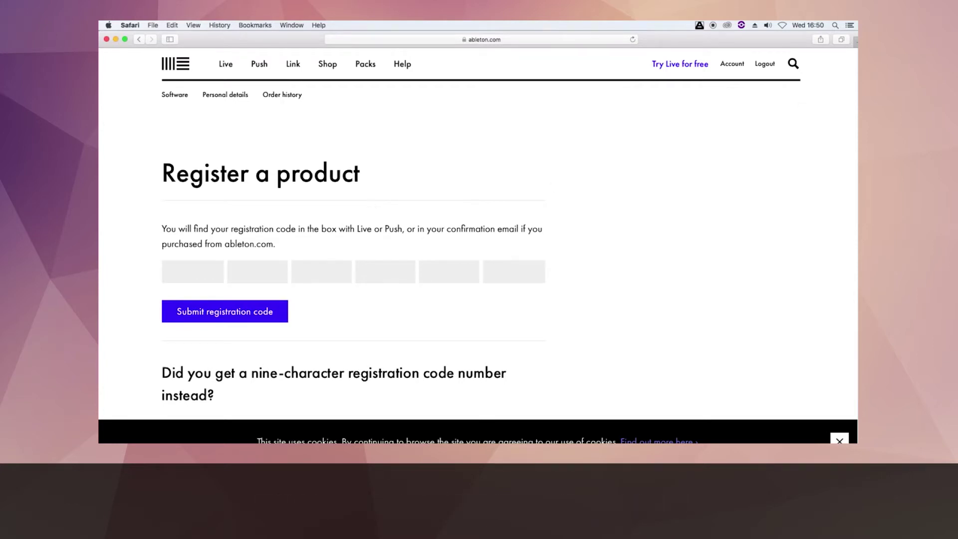
pyautogui.press('super+t')
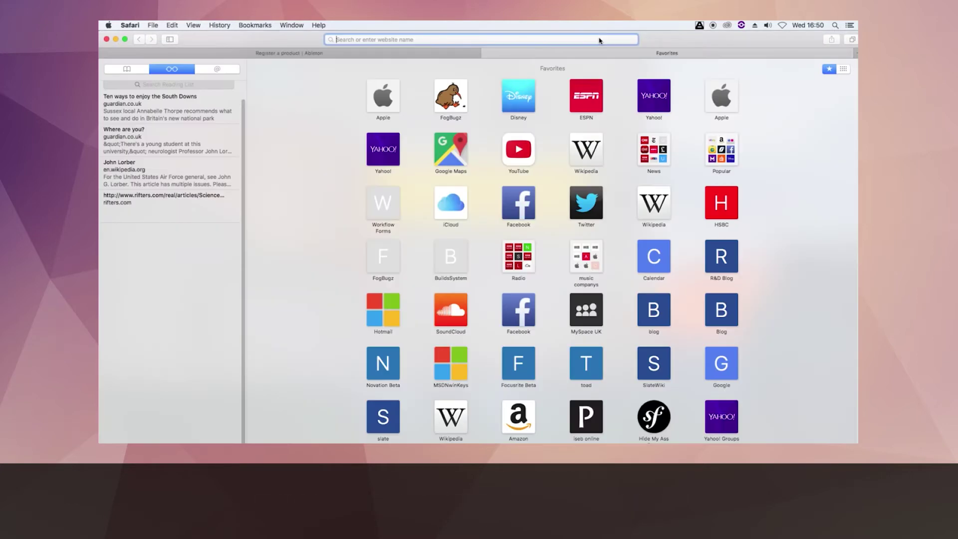
pyautogui.write('focusrite')
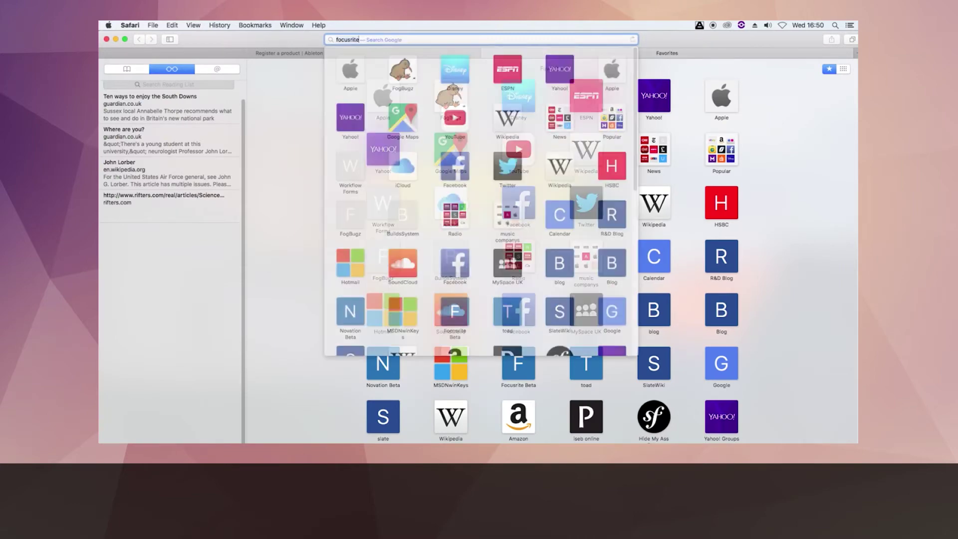
pyautogui.press('Return')
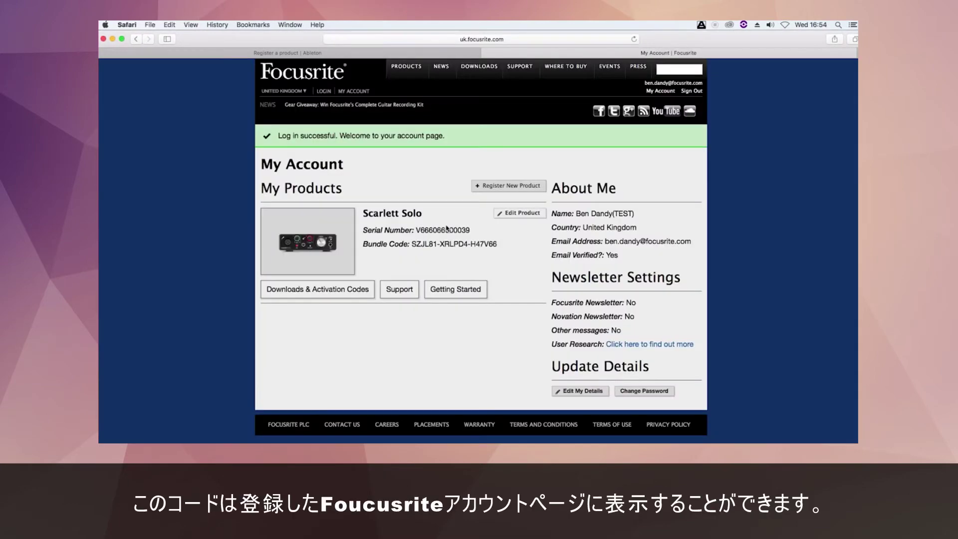
pyautogui.click(360, 284)
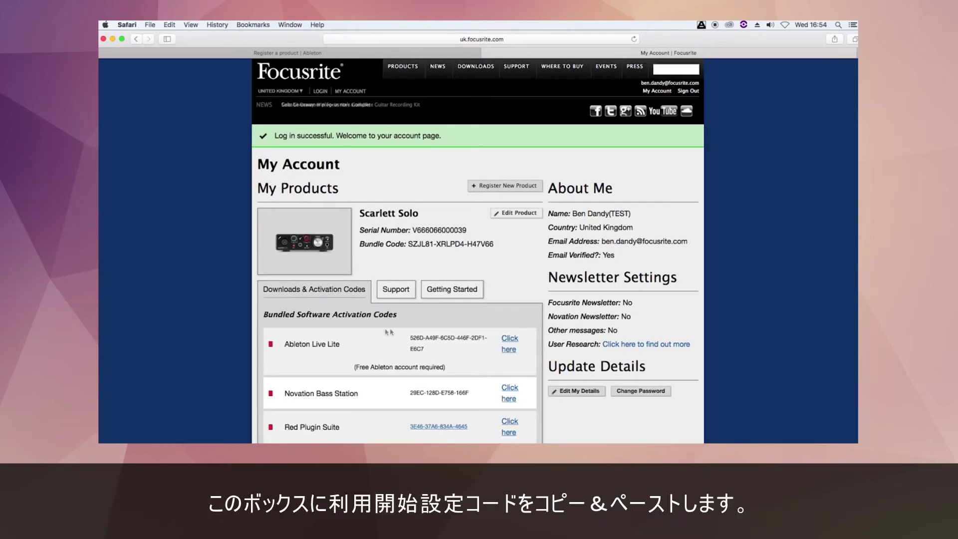
# Step: Copy the first four blocks of the Ableton Live Lite code into the registration fields
pyautogui.rightClick(422, 339)
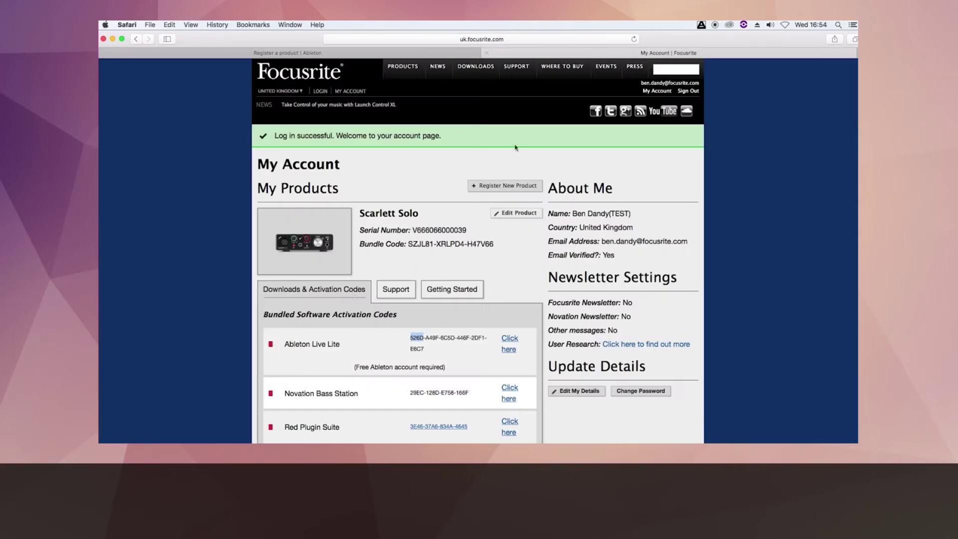
pyautogui.moveTo(426, 338); pyautogui.dragTo(438, 339)
pyautogui.rightClick(437, 338)
pyautogui.click(449, 364)
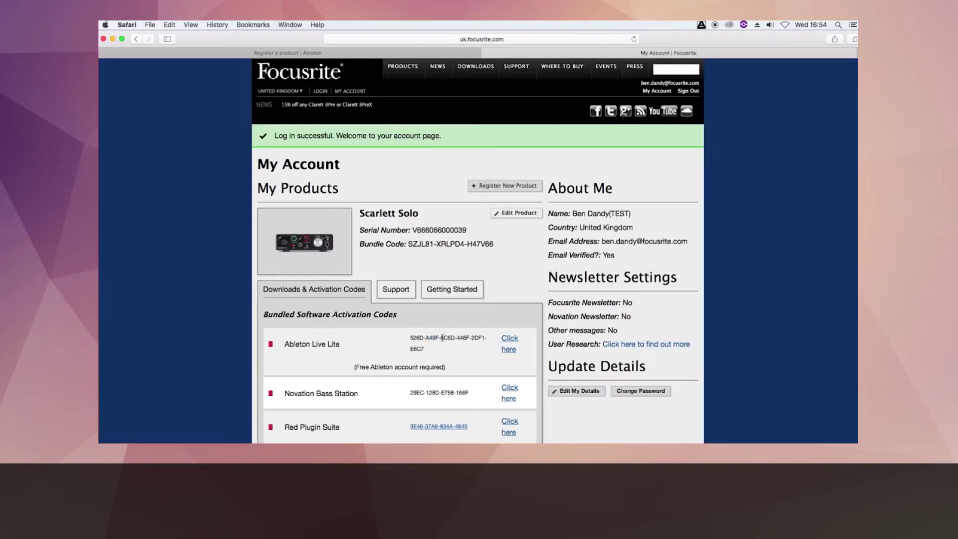
pyautogui.moveTo(441, 338); pyautogui.dragTo(455, 338)
pyautogui.rightClick(451, 338)
pyautogui.moveTo(458, 337); pyautogui.dragTo(473, 338)
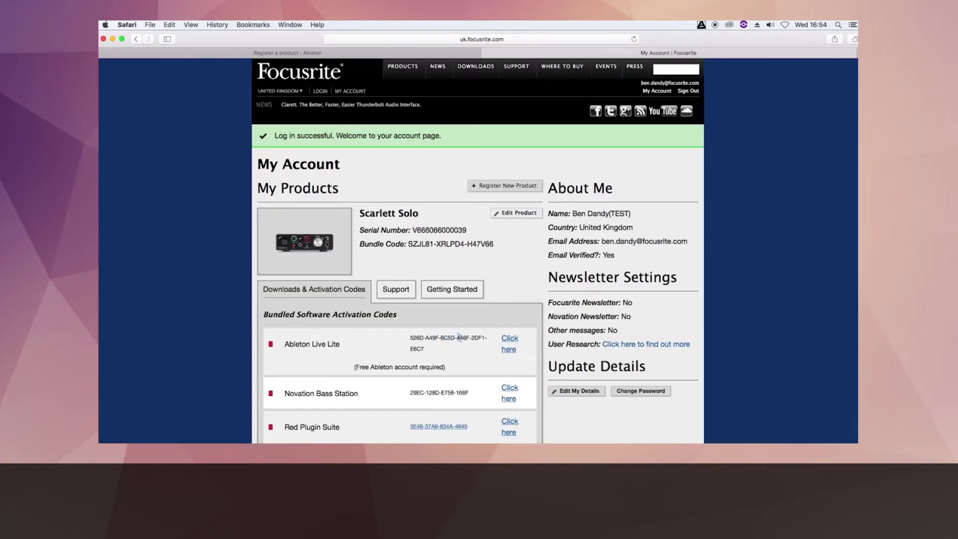
pyautogui.rightClick(459, 335)
pyautogui.click(467, 362)
# Step: Copy the fifth and sixth code blocks into their fields and submit the registration code
pyautogui.moveTo(473, 338); pyautogui.dragTo(487, 338)
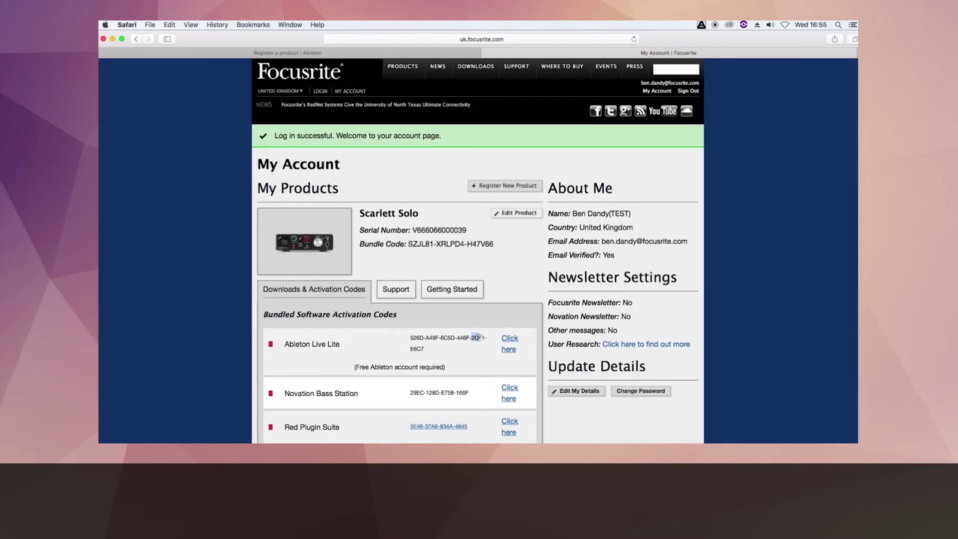
pyautogui.rightClick(479, 337)
pyautogui.click(486, 364)
pyautogui.press('super+v')
pyautogui.moveTo(410, 348); pyautogui.dragTo(425, 351)
pyautogui.rightClick(425, 350)
pyautogui.click(434, 376)
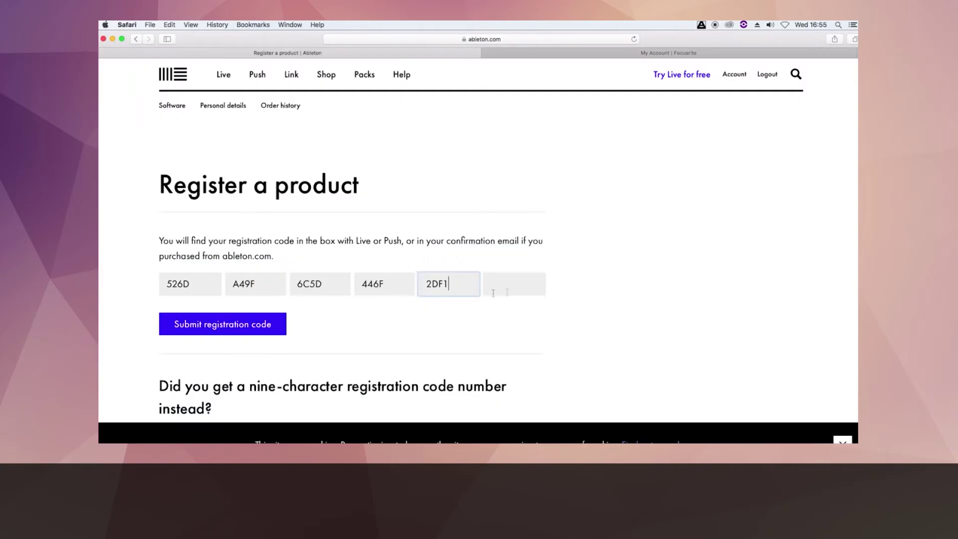
pyautogui.rightClick(490, 283)
pyautogui.click(499, 305)
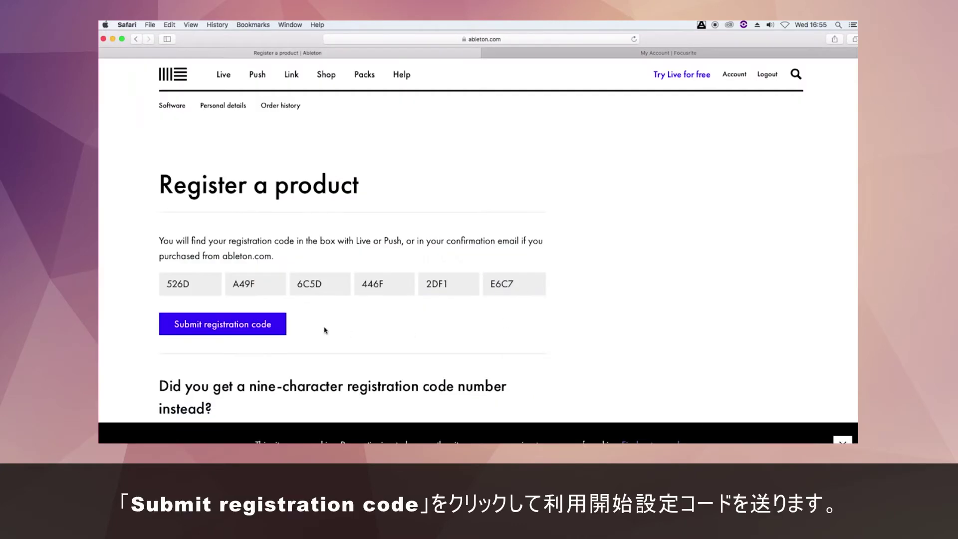
pyautogui.click(263, 328)
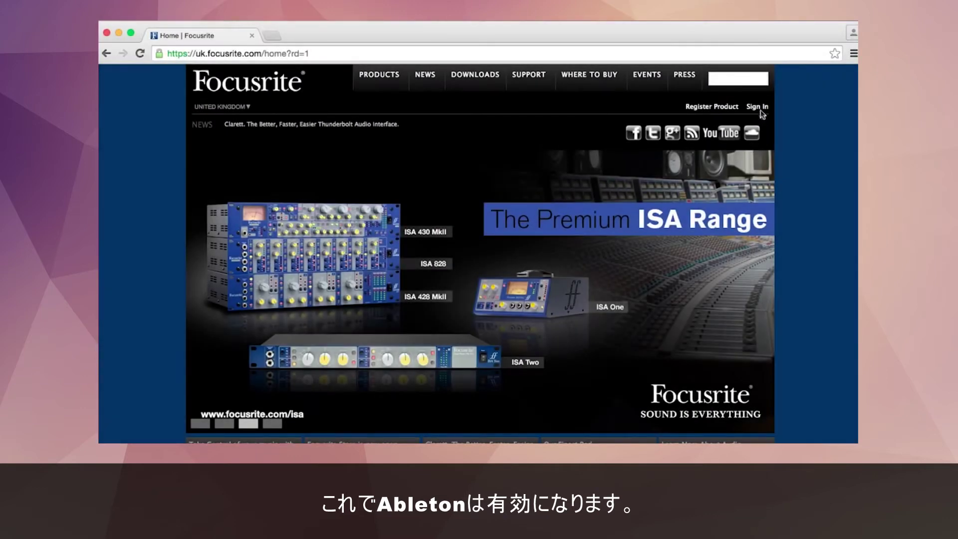
# Step: Sign in on the Focusrite site with the account e-mail address and password
pyautogui.click(762, 111)
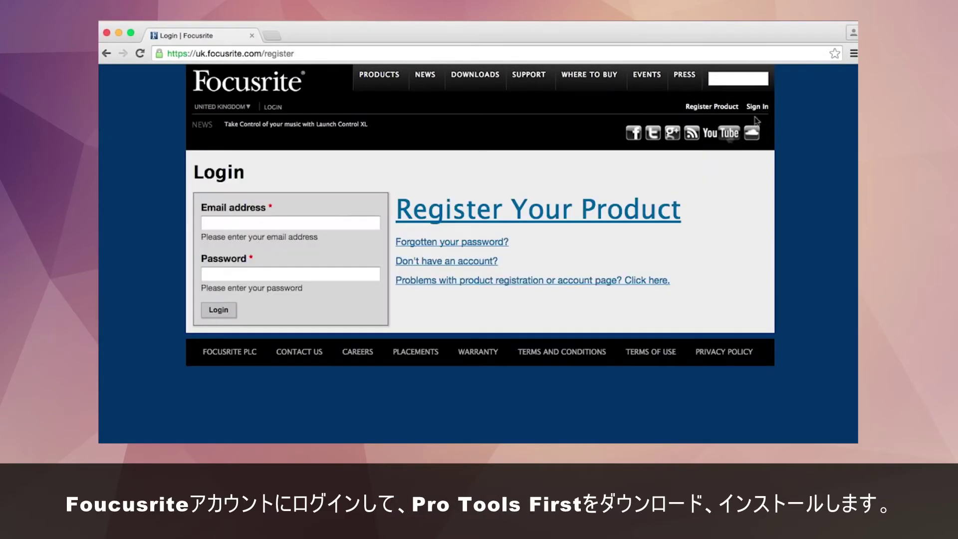
pyautogui.click(318, 220)
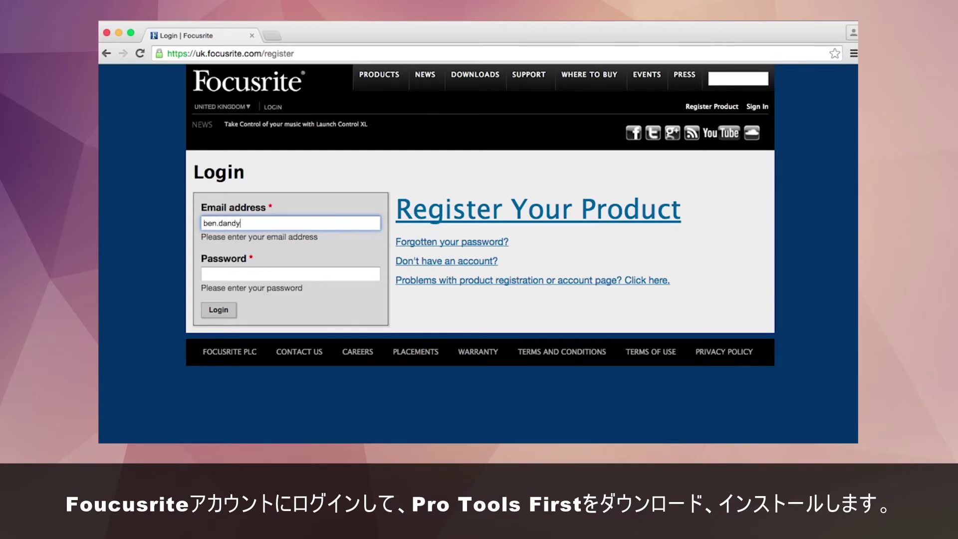
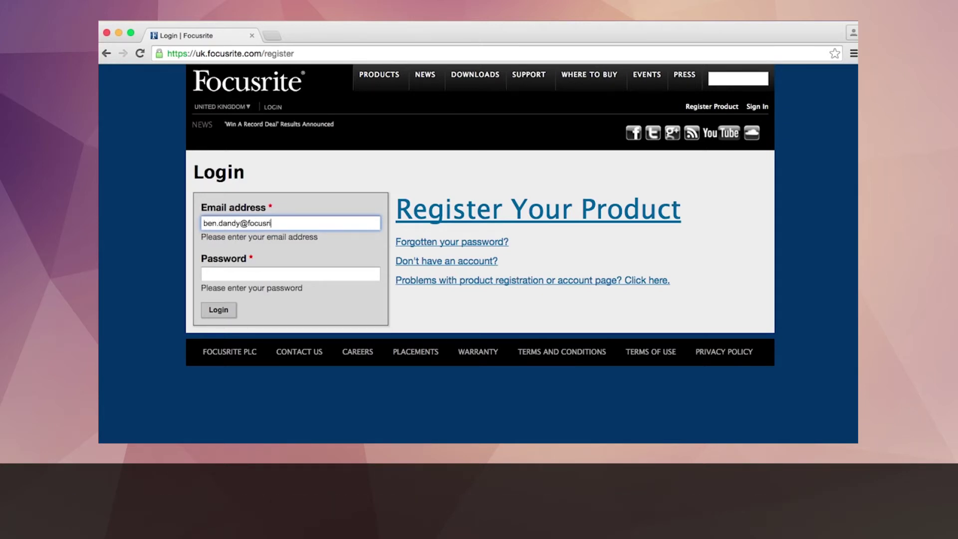
pyautogui.press('Tab')
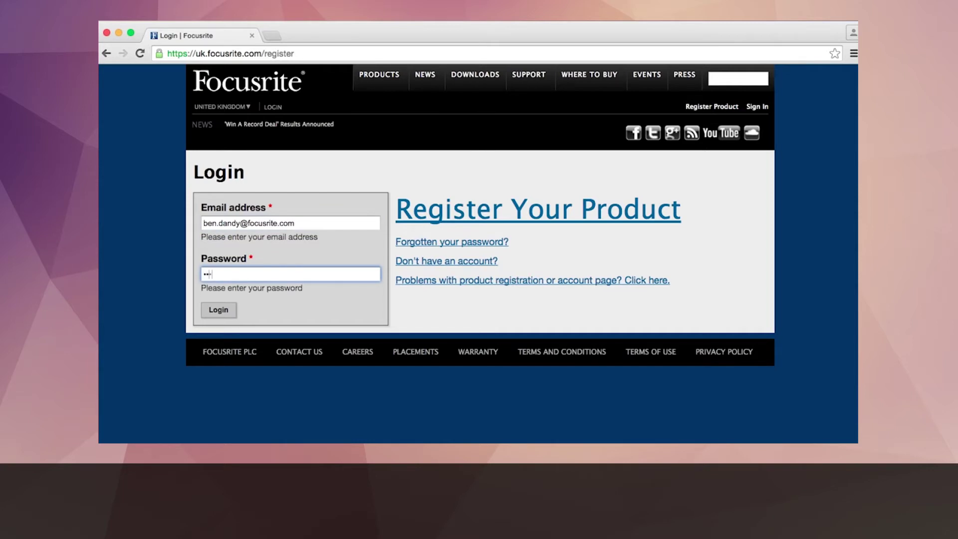
pyautogui.write('••••••••••••••')
pyautogui.press('Return')
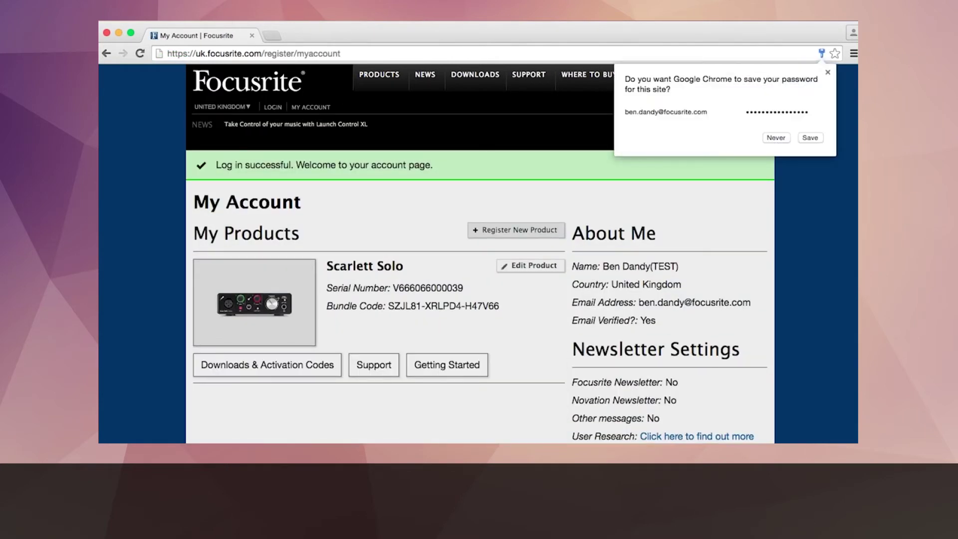
# Step: Reveal the Downloads & Activation Codes and follow the Pro Tools First 'Click here' link
pyautogui.click(776, 138)
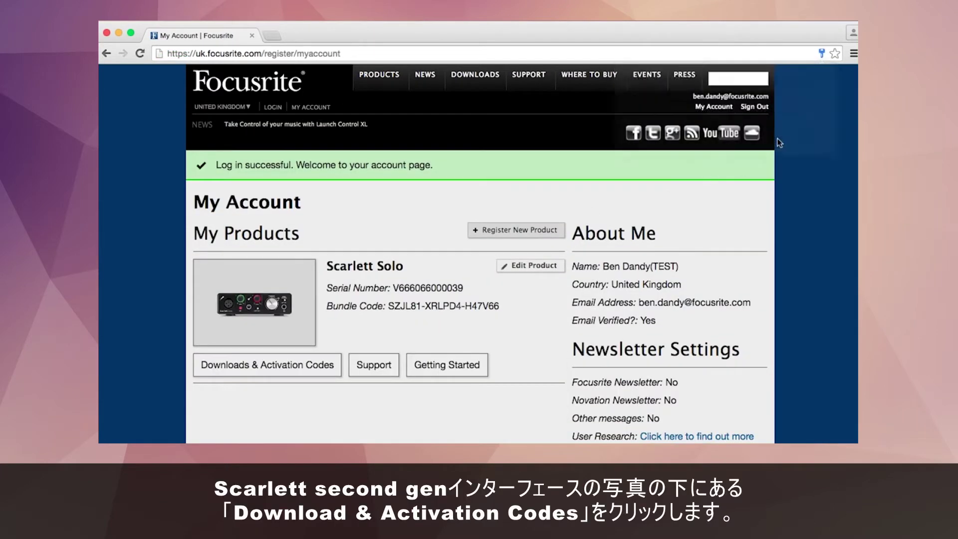
pyautogui.scroll(-2, 448, 236)
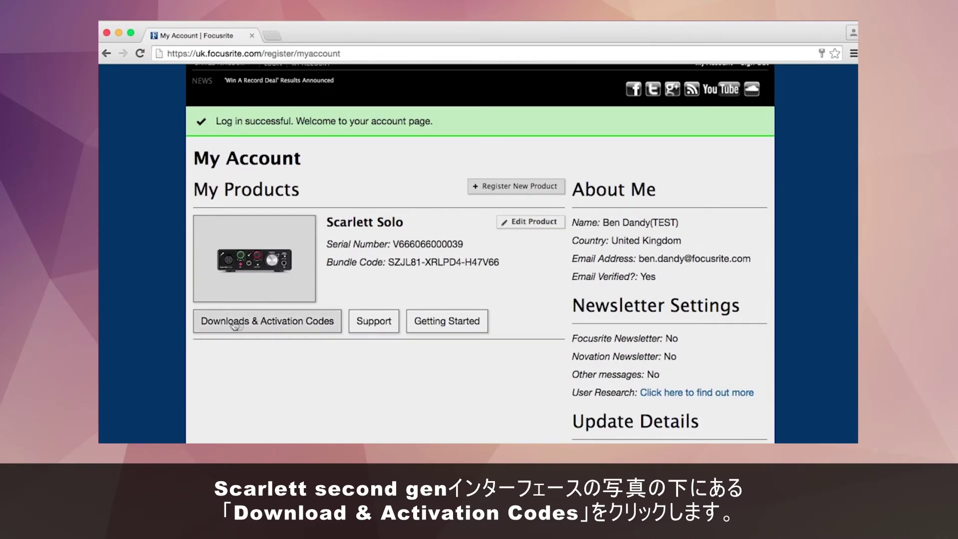
pyautogui.click(260, 323)
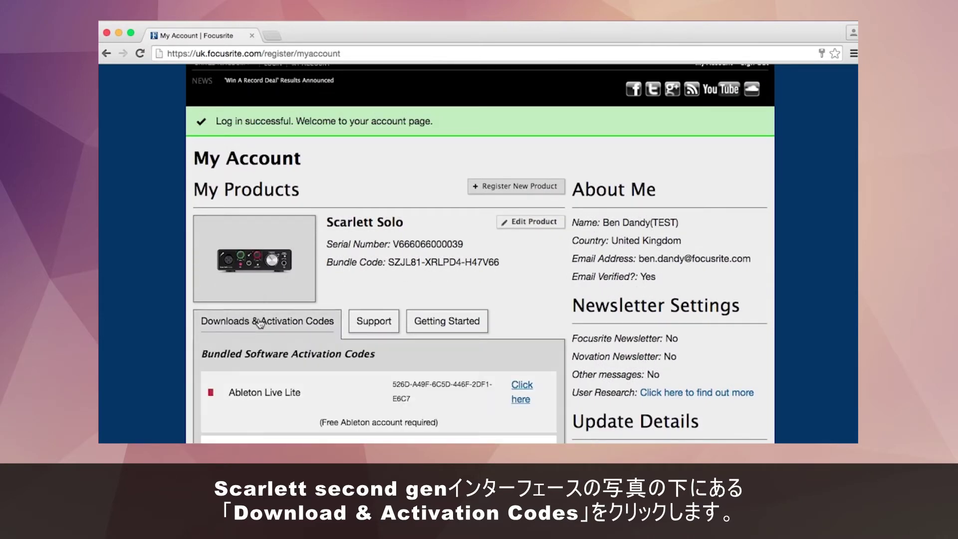
pyautogui.scroll(-10, 260, 322)
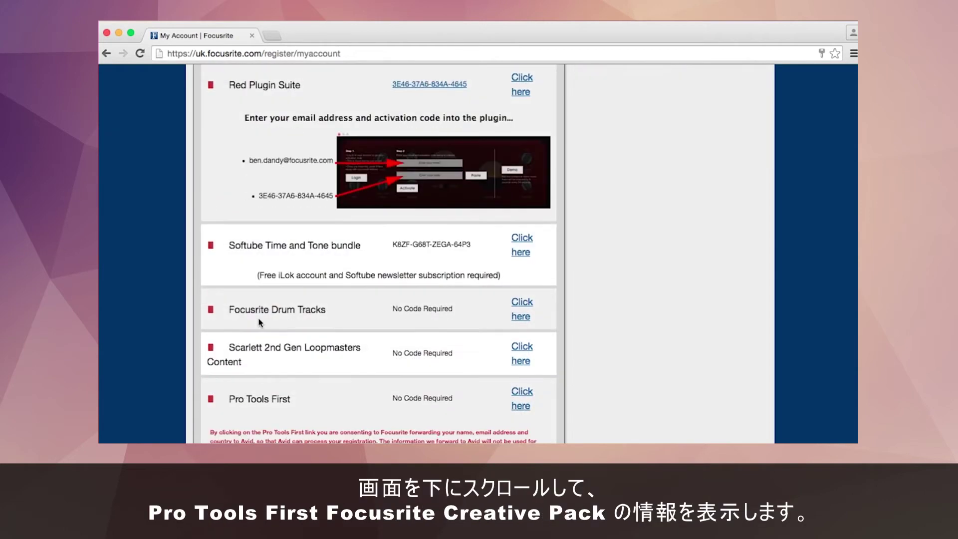
pyautogui.scroll(-2, 260, 323)
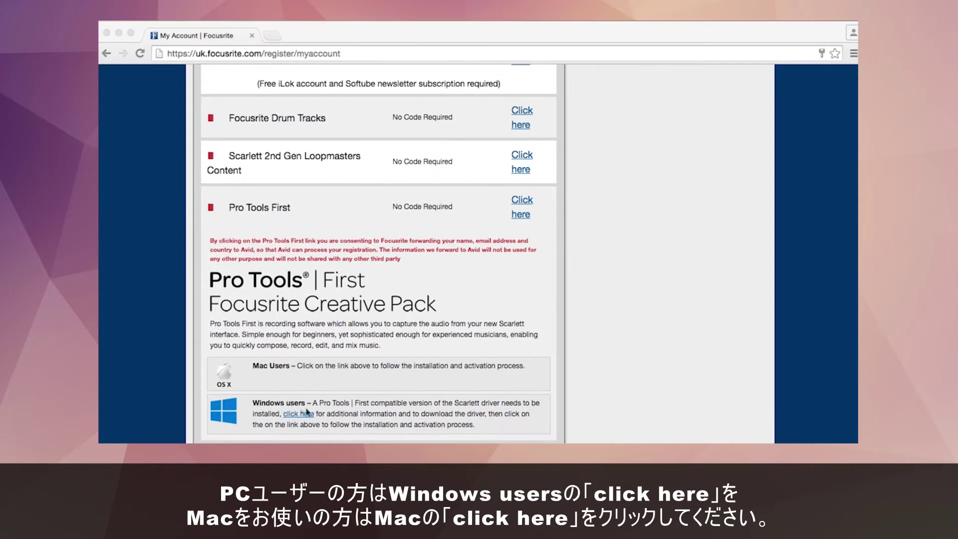
pyautogui.click(522, 215)
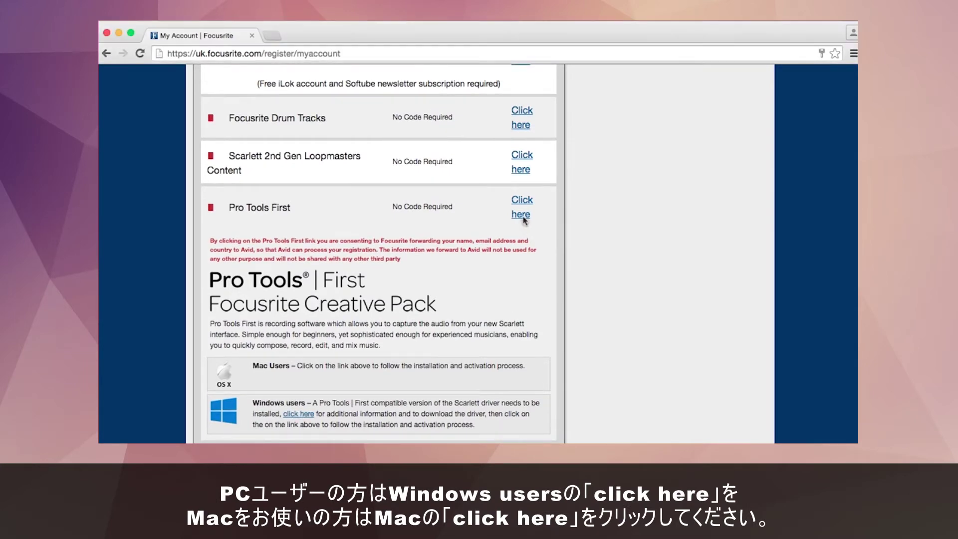
pyautogui.click(523, 215)
# Step: Enter Test as first and last name and choose Great Britain (UK) as the country
pyautogui.scroll(-6, 349, 229)
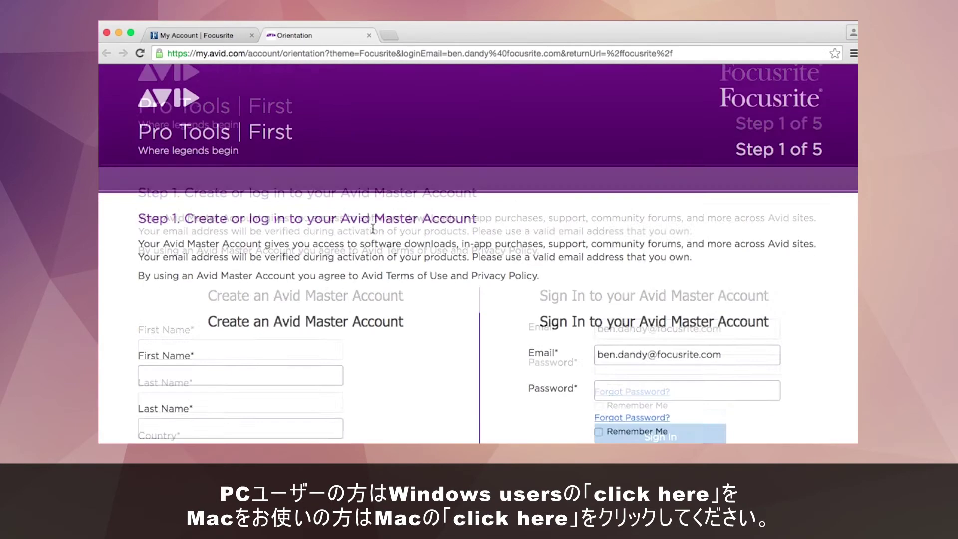
pyautogui.click(259, 193)
pyautogui.write('Test')
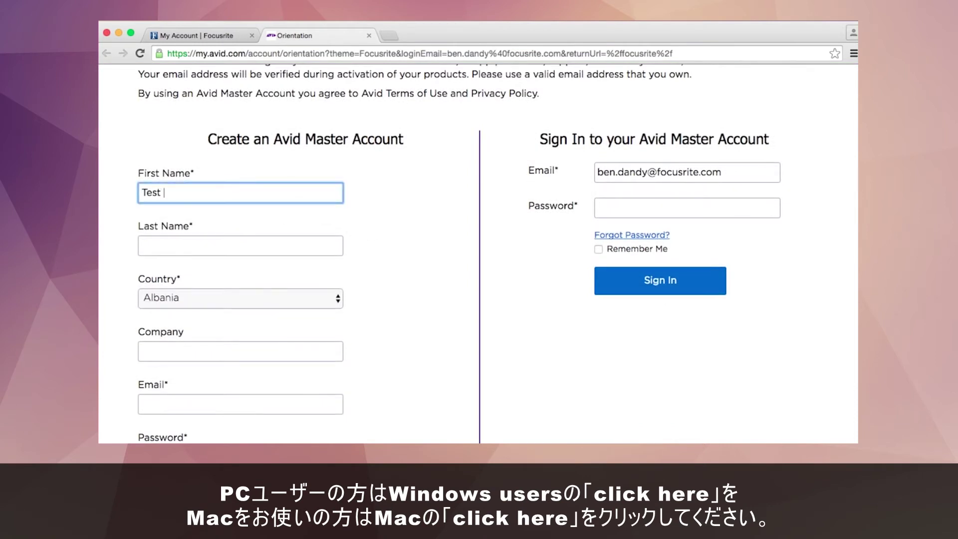
pyautogui.press('Tab')
pyautogui.write('Test')
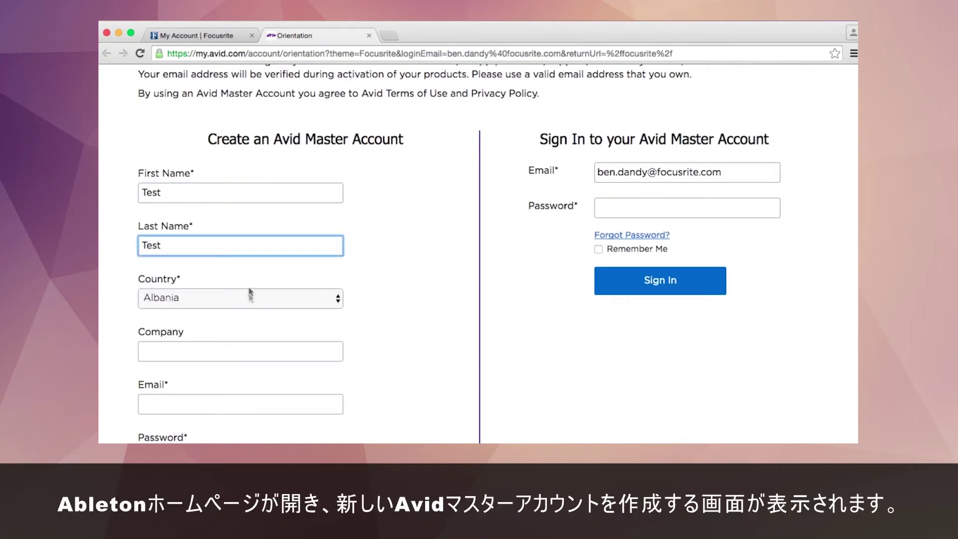
pyautogui.click(251, 295)
pyautogui.scroll(-5, 249, 308)
pyautogui.scroll(-5, 248, 309)
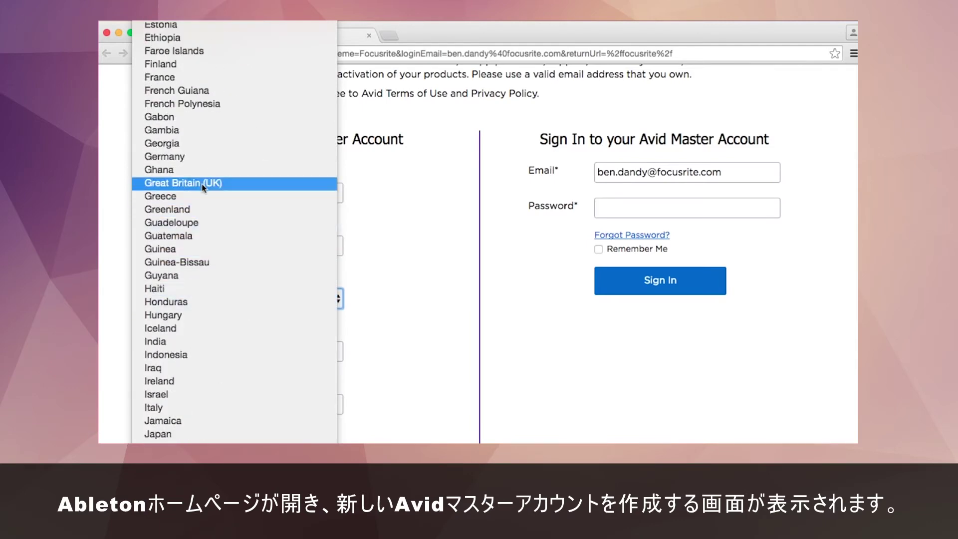
pyautogui.click(210, 182)
# Step: Fill in the e-mail address, the password and its confirmation, then start the robot check
pyautogui.scroll(-5, 415, 313)
pyautogui.click(218, 252)
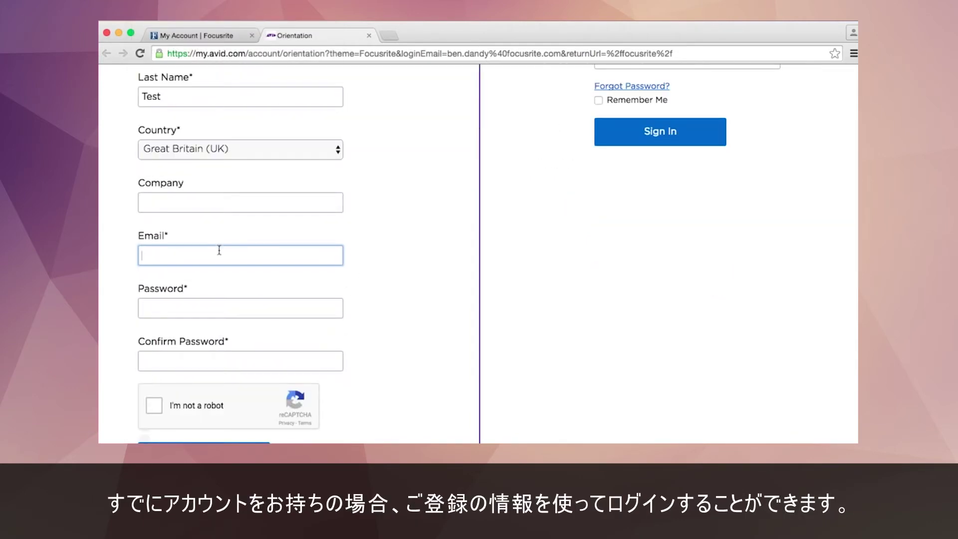
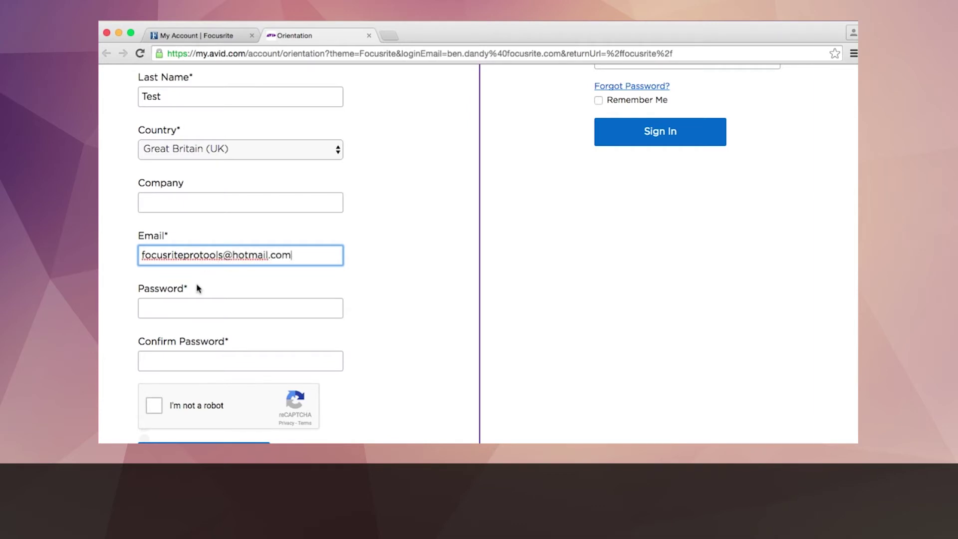
pyautogui.click(200, 303)
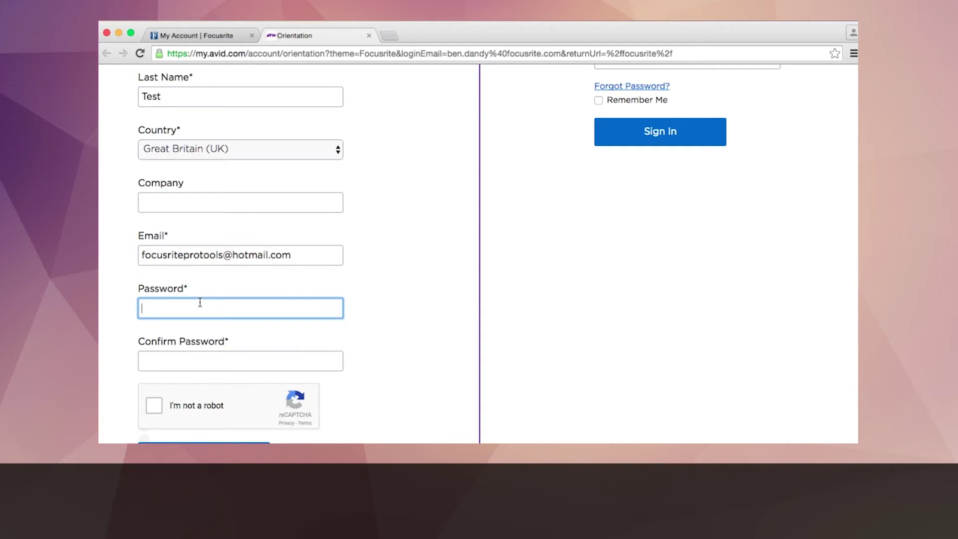
pyautogui.write('••••••')
pyautogui.click(263, 356)
pyautogui.write('••••••••••••')
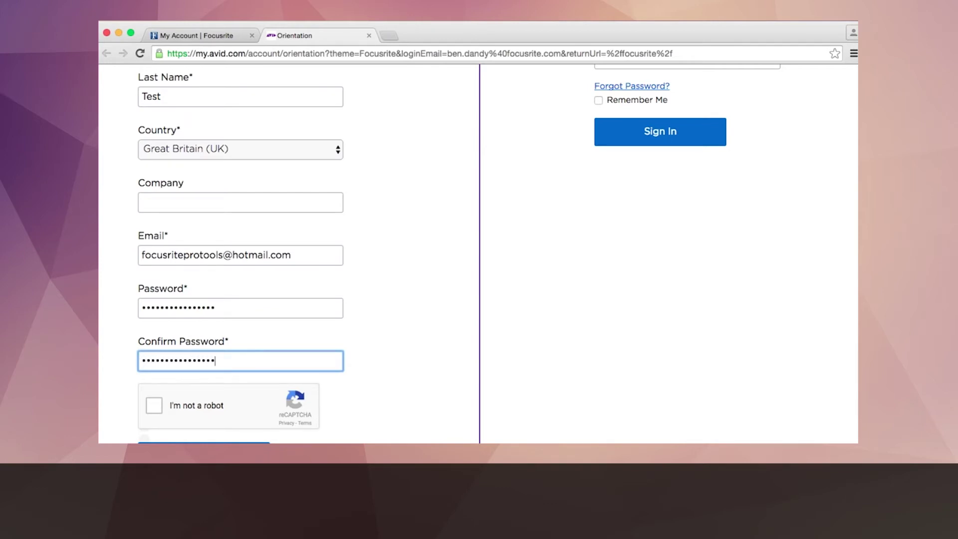
pyautogui.scroll(-5, 421, 338)
pyautogui.click(155, 244)
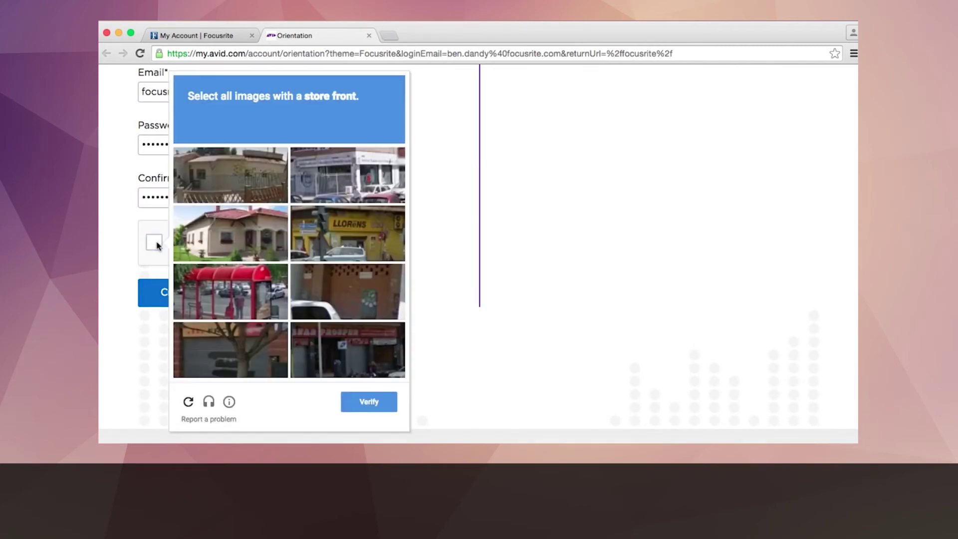
# Step: Select the four storefront images, verify the reCAPTCHA and create the Avid Master Account
pyautogui.click(332, 183)
pyautogui.click(338, 224)
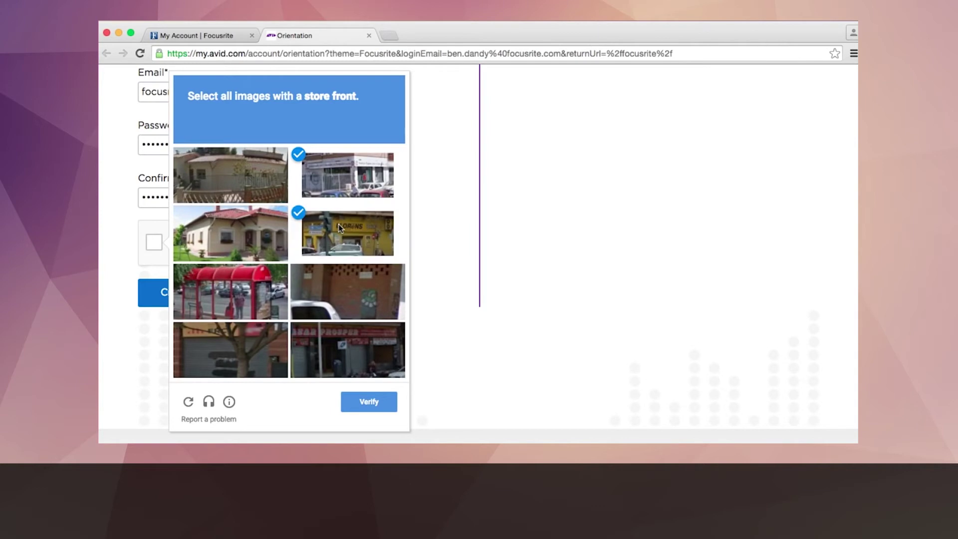
pyautogui.click(341, 346)
pyautogui.click(238, 348)
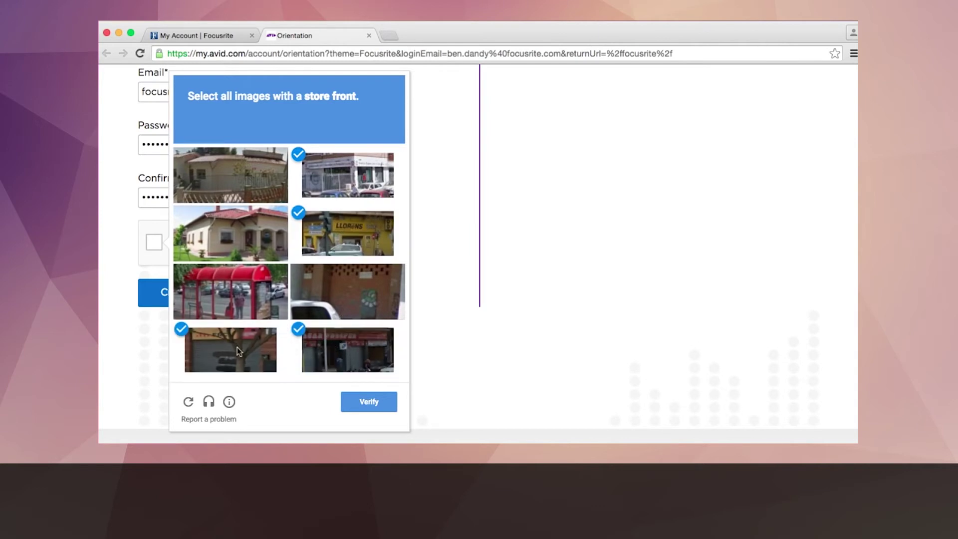
pyautogui.click(359, 402)
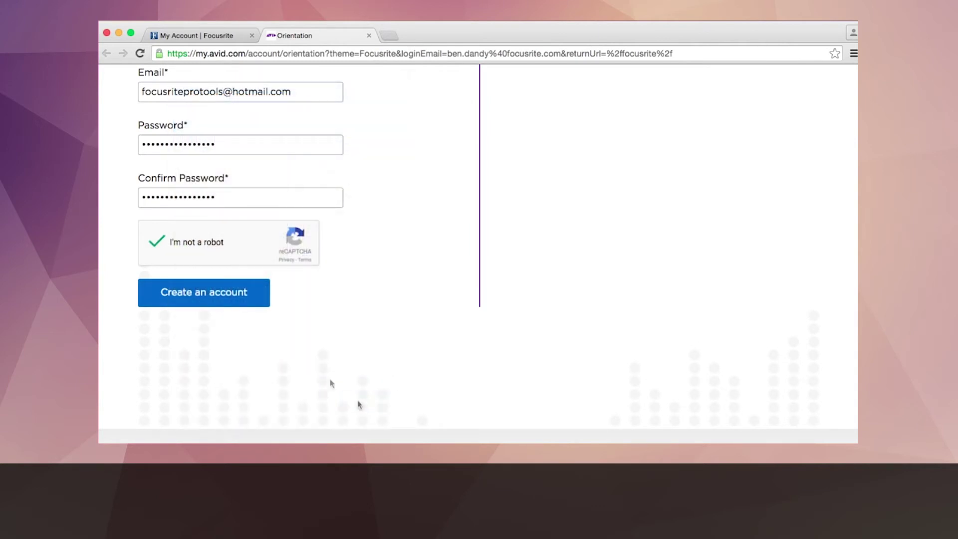
pyautogui.click(218, 301)
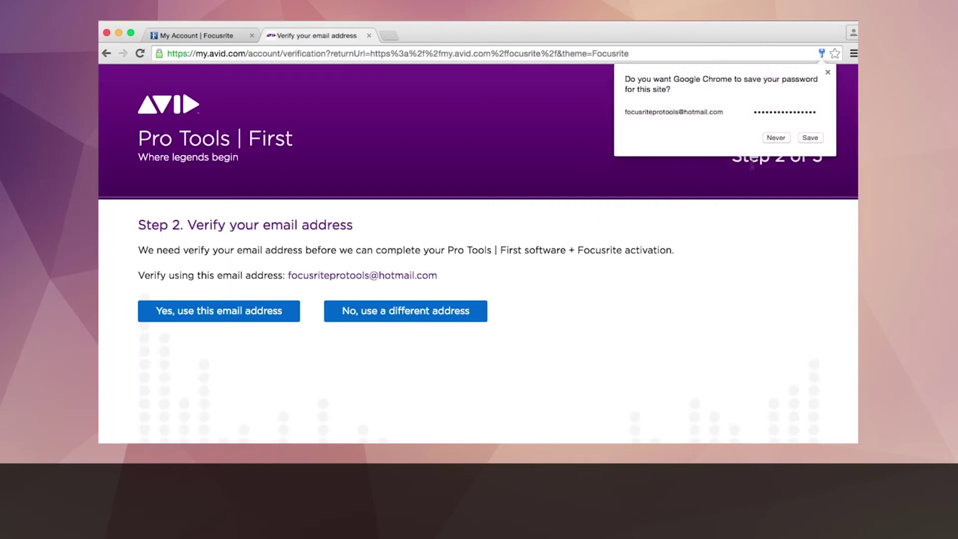
# Step: Decline Chrome's password saving and confirm the shown address for the verification e-mail
pyautogui.click(775, 139)
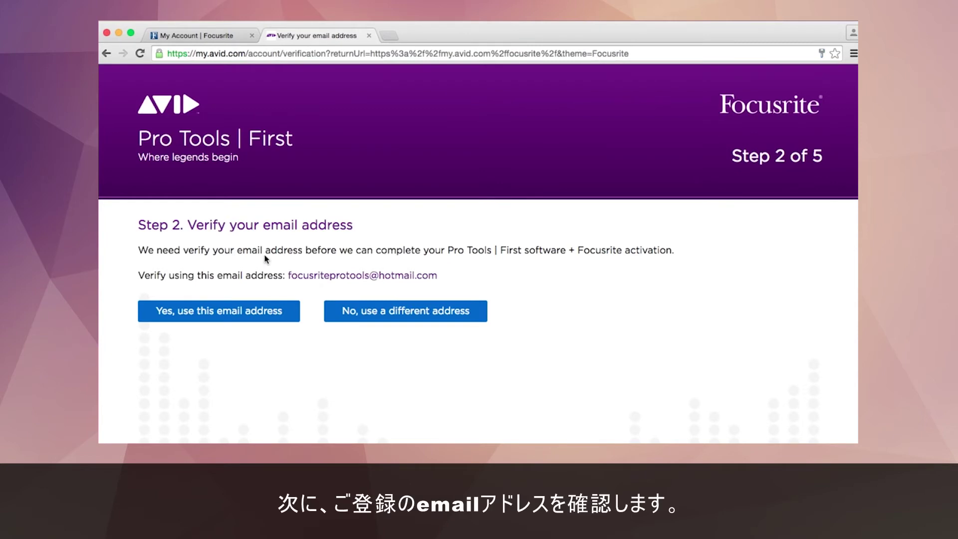
pyautogui.click(214, 311)
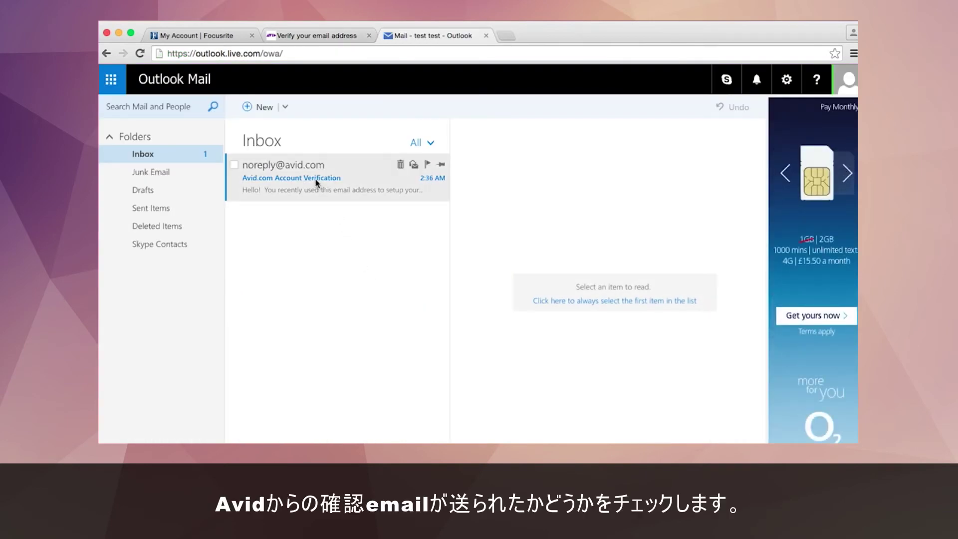
# Step: Open the Avid.com Account Verification email and follow its verification link to Step 3
pyautogui.click(316, 184)
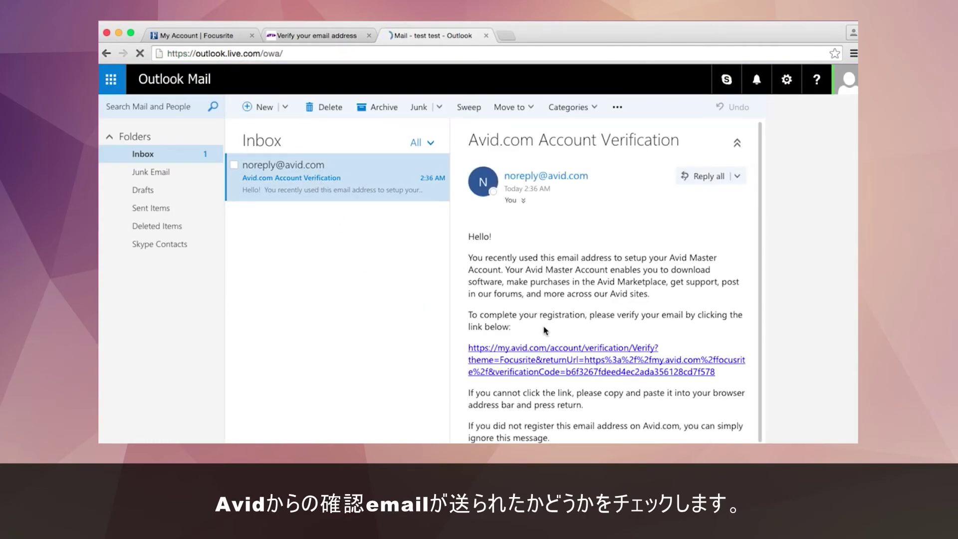
pyautogui.click(555, 355)
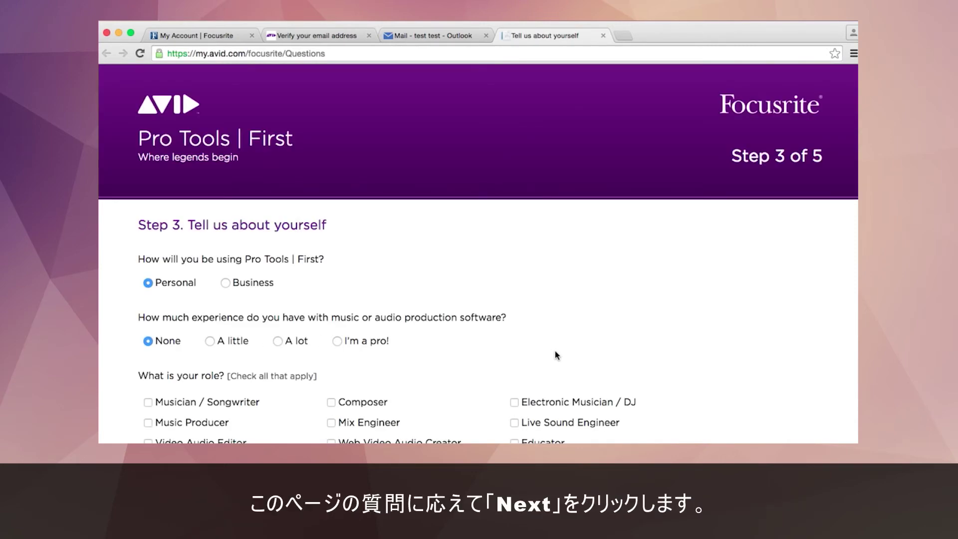
# Step: Answer A little experience, Musician / Songwriter role, Audio Post and Other uses, then submit
pyautogui.scroll(-3, 554, 351)
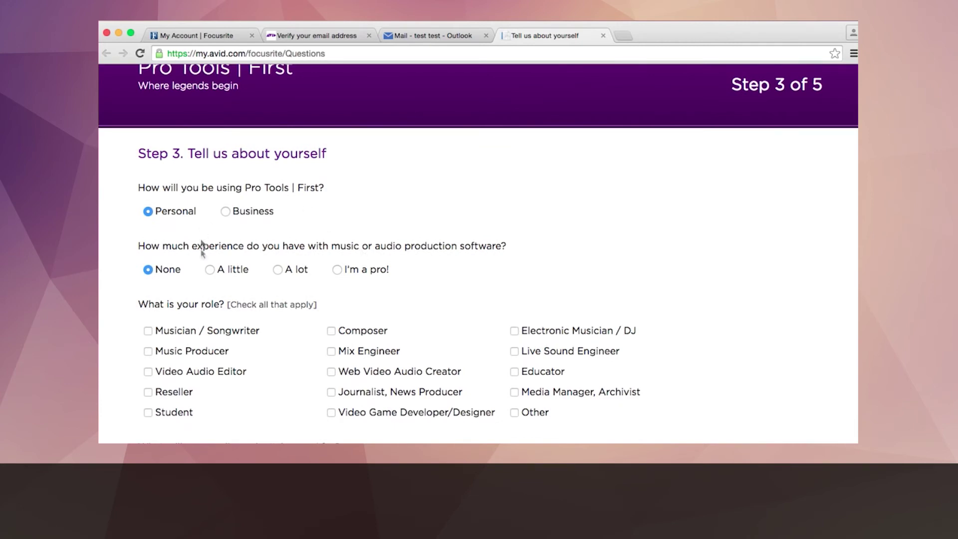
pyautogui.click(210, 270)
pyautogui.scroll(-3, 214, 296)
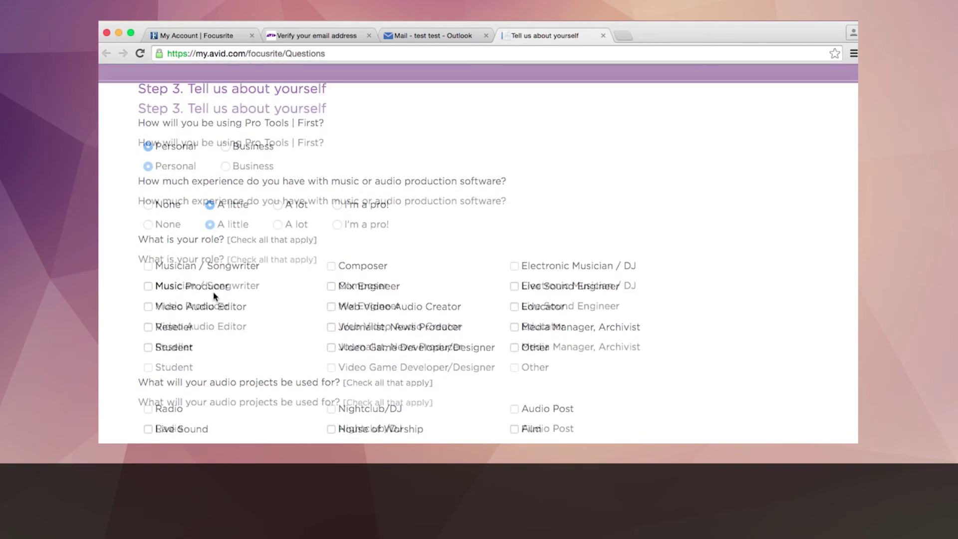
pyautogui.click(150, 256)
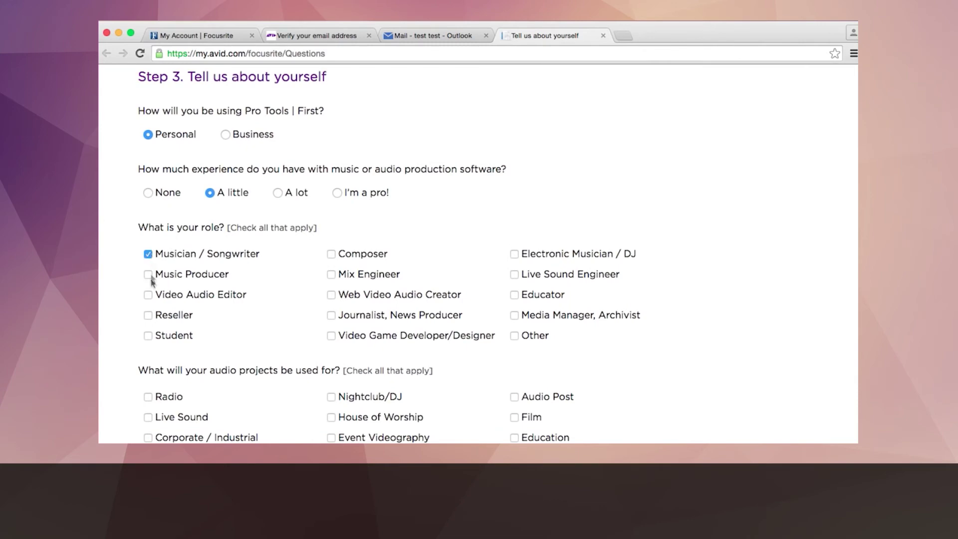
pyautogui.scroll(-3, 148, 281)
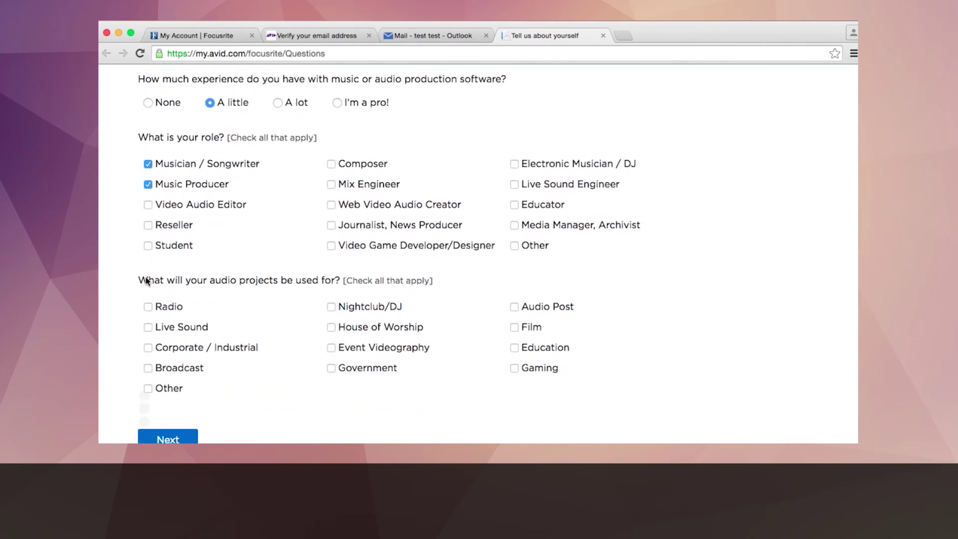
pyautogui.scroll(-2, 149, 280)
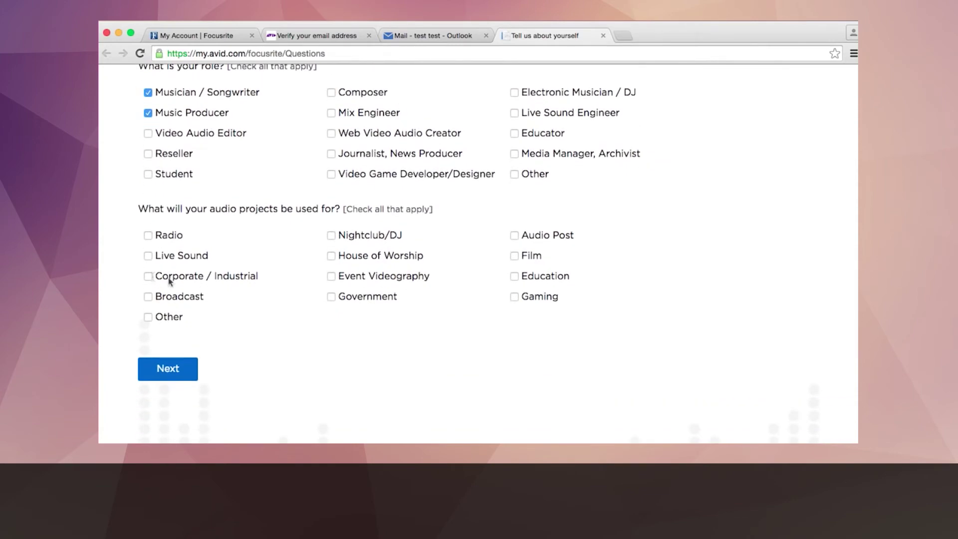
pyautogui.click(514, 237)
pyautogui.click(148, 317)
pyautogui.scroll(-2, 157, 371)
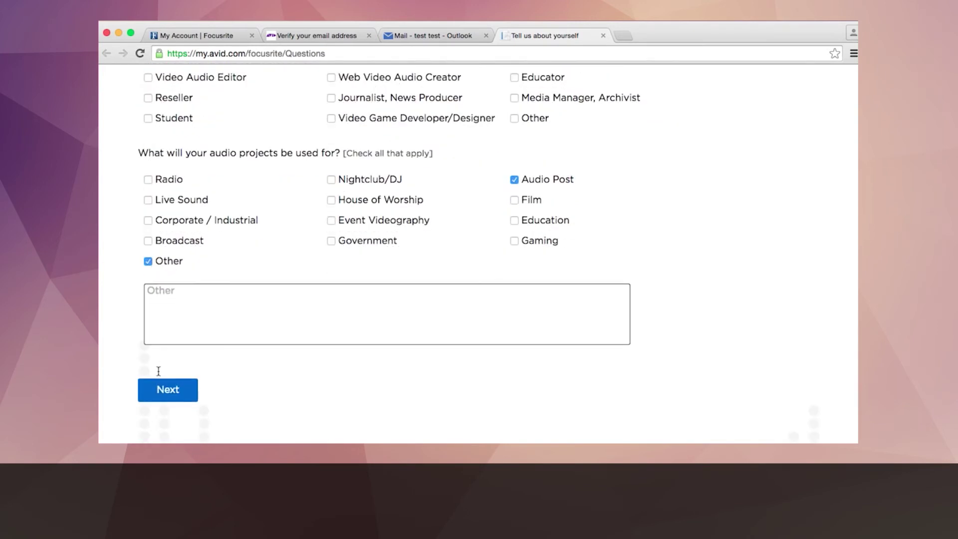
pyautogui.click(161, 392)
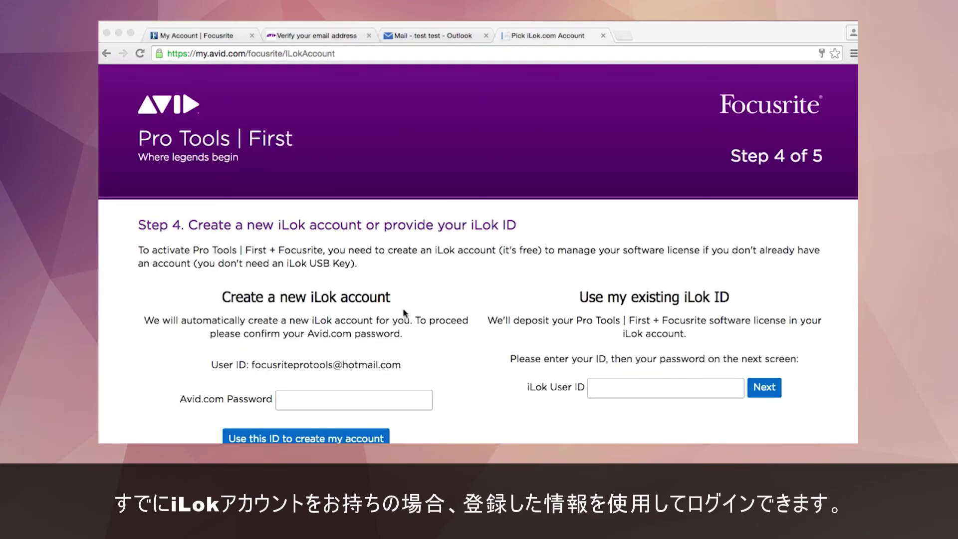
# Step: Enter the Avid.com password and create the iLok account with this Avid ID
pyautogui.scroll(-3, 405, 311)
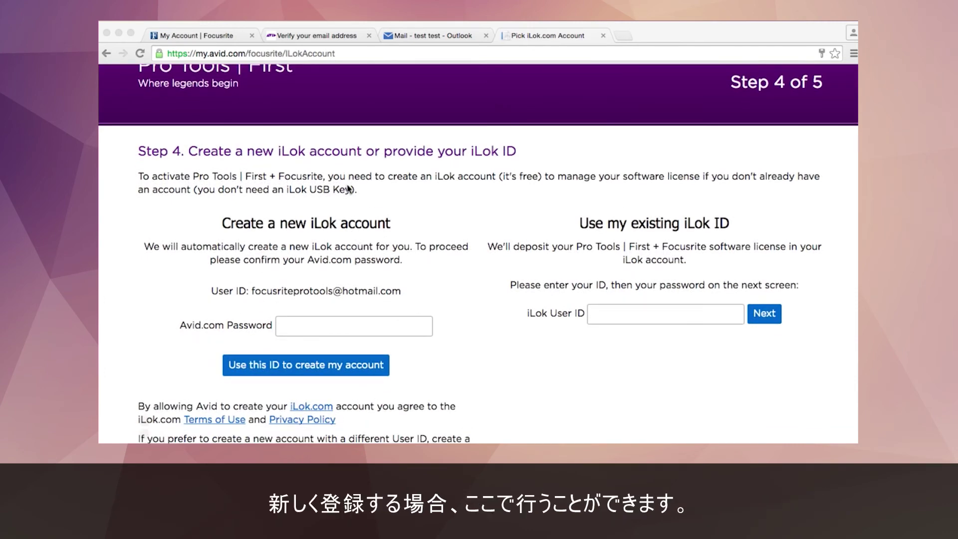
pyautogui.click(324, 327)
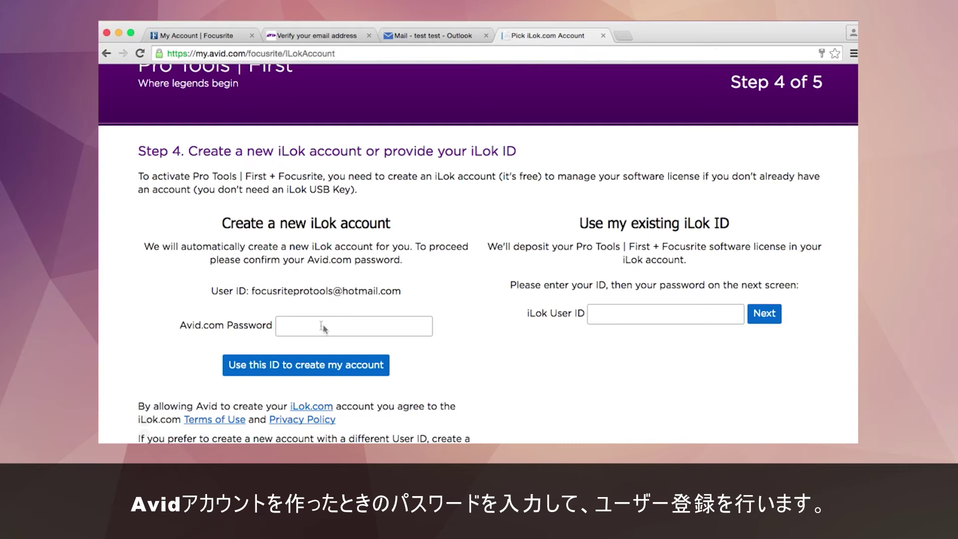
pyautogui.click(316, 326)
pyautogui.write('p')
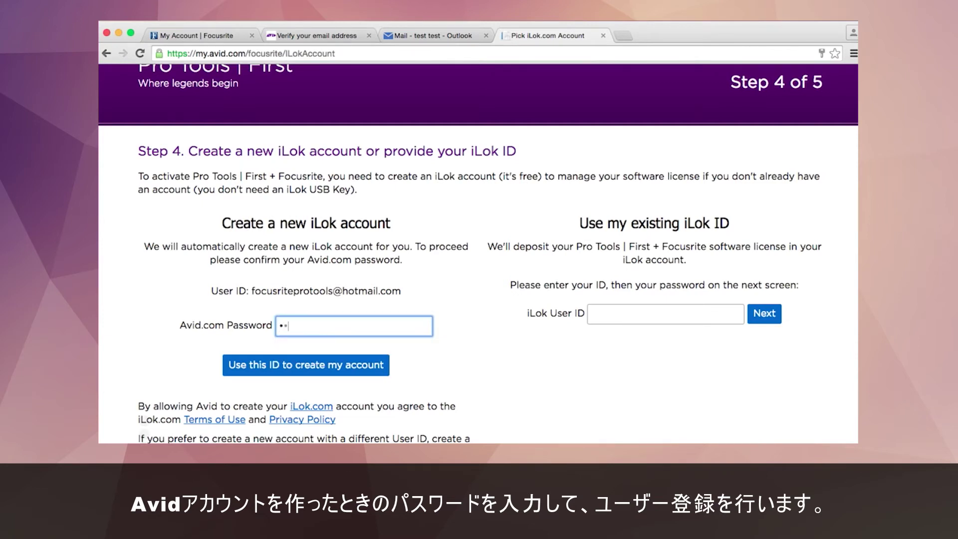
pyautogui.write('•••••••••••')
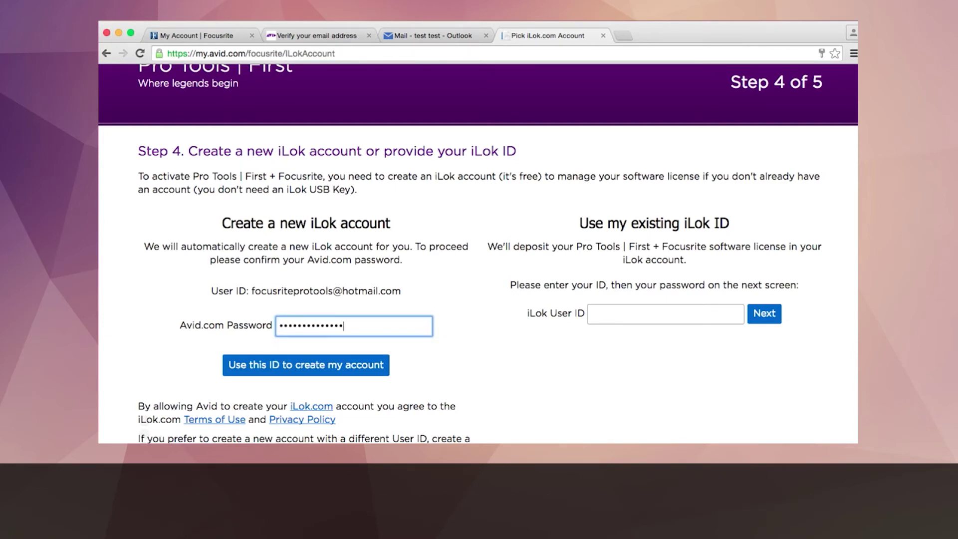
pyautogui.click(505, 387)
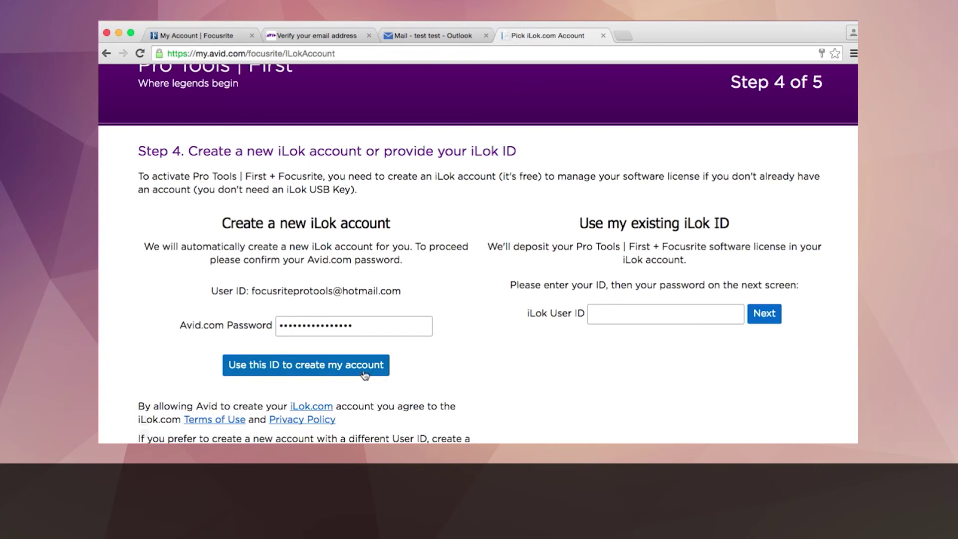
pyautogui.click(343, 369)
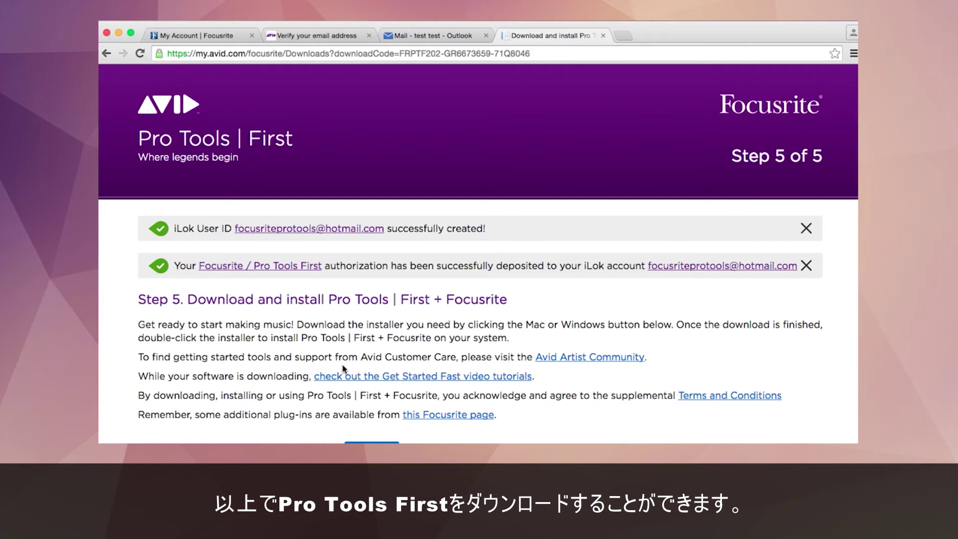
# Step: Download the Pro Tools First 12.3.1 w/Xpand installer for Mac (1.88 GB)
pyautogui.scroll(-5, 343, 369)
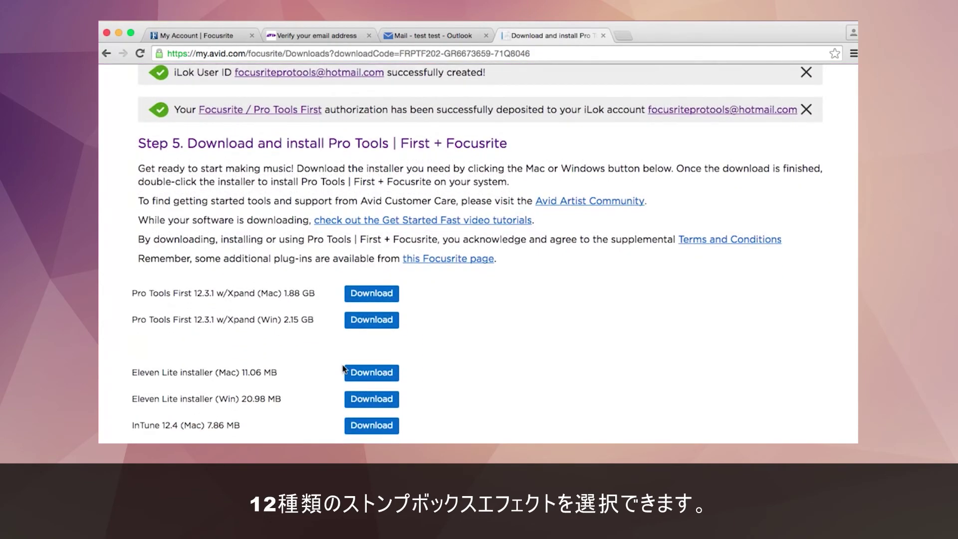
pyautogui.scroll(-1, 389, 413)
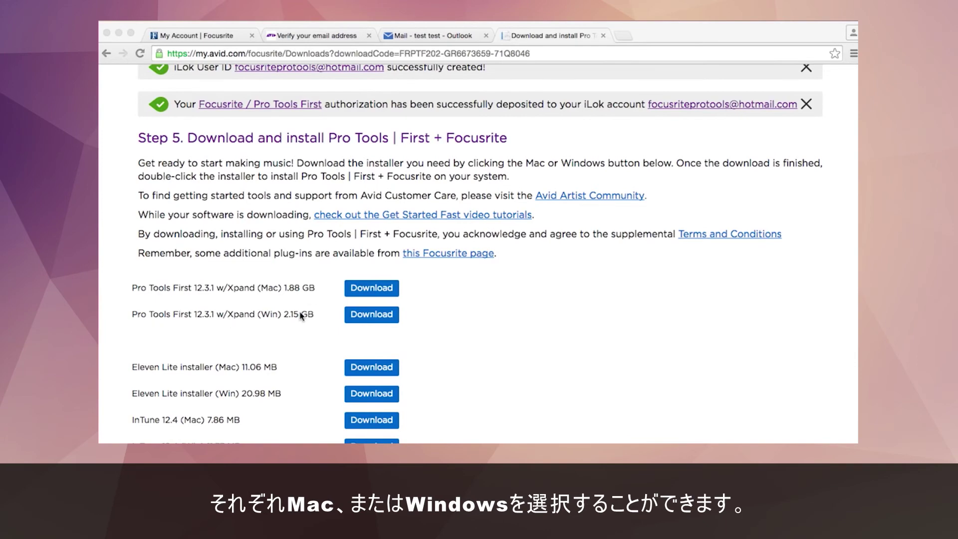
pyautogui.scroll(-5, 301, 328)
pyautogui.scroll(-5, 301, 328)
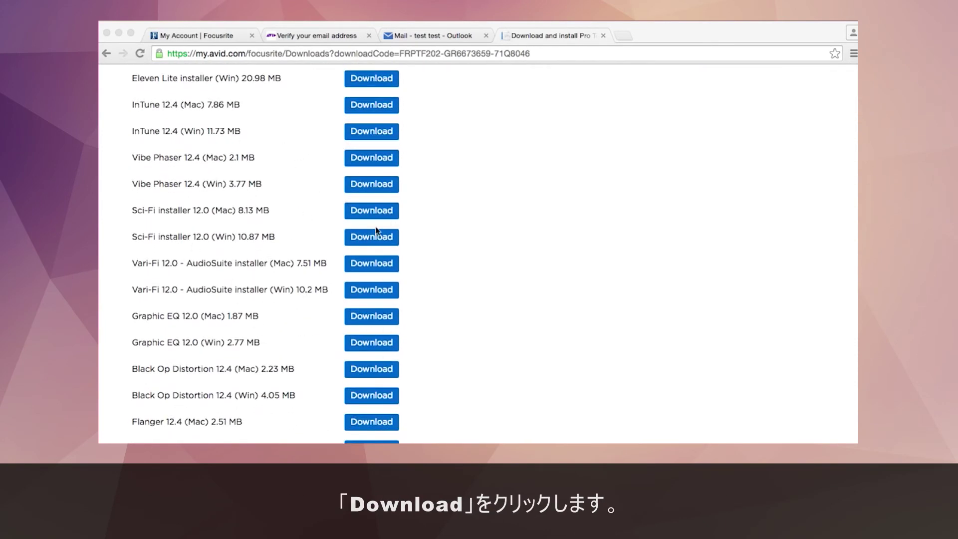
pyautogui.scroll(7, 375, 226)
pyautogui.scroll(2, 375, 226)
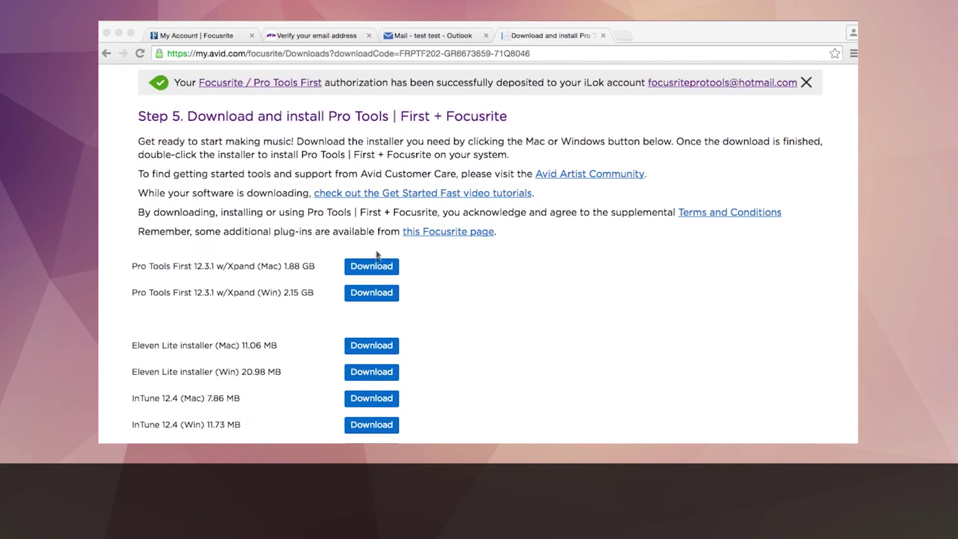
pyautogui.click(377, 268)
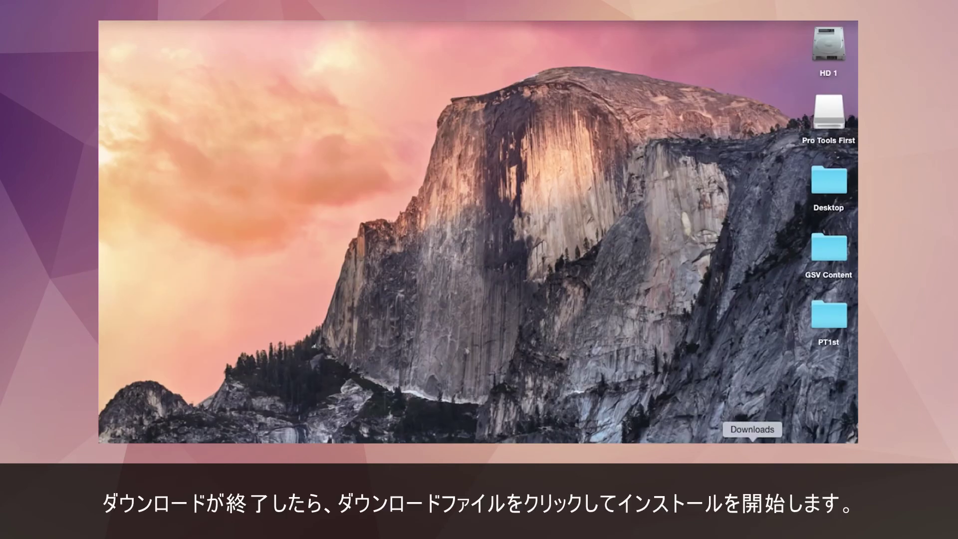
# Step: Open the downloaded Pro Tools First disk image and launch Install Pro Tools First.pkg
pyautogui.click(753, 442)
pyautogui.click(754, 425)
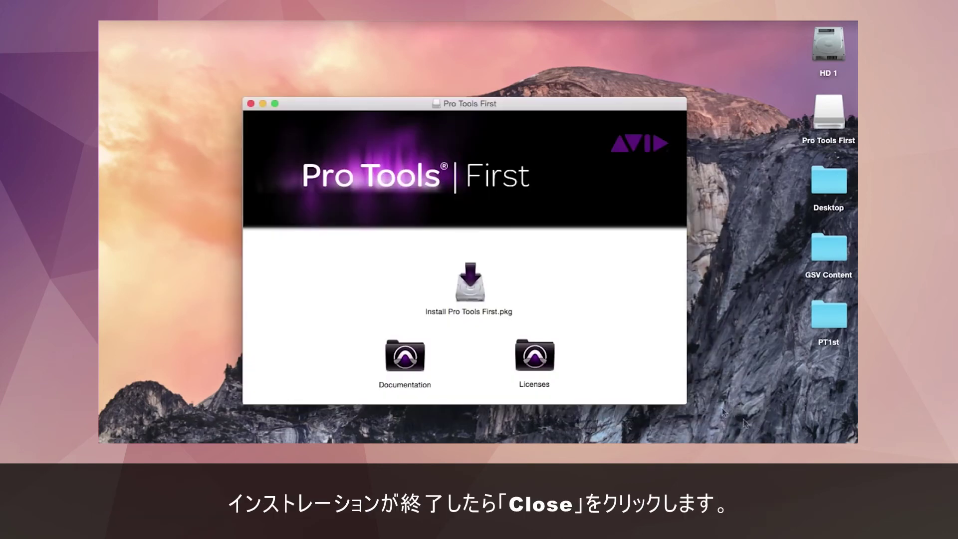
pyautogui.doubleClick(469, 292)
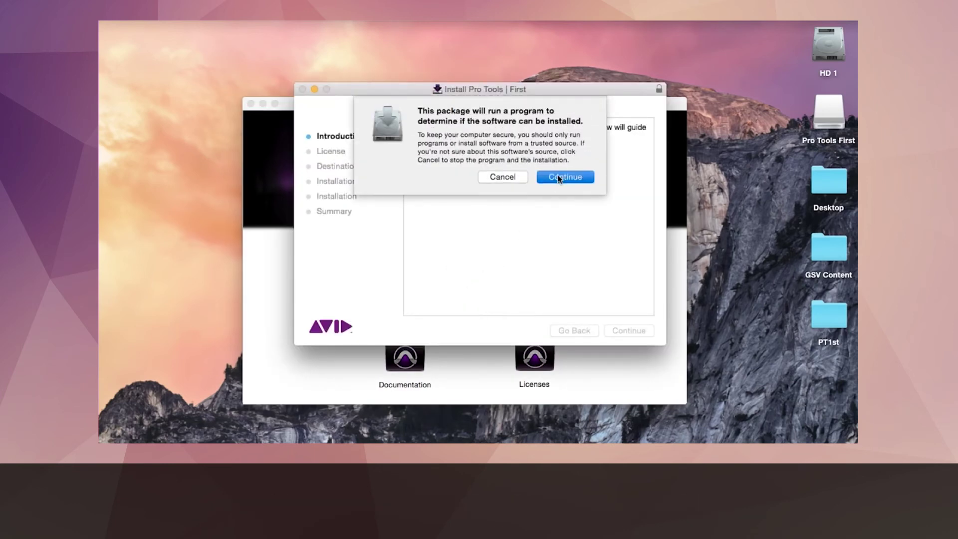
pyautogui.click(558, 176)
# Step: Accept the licence and install Pro Tools First on HD 1, authorizing with the admin password
pyautogui.click(641, 332)
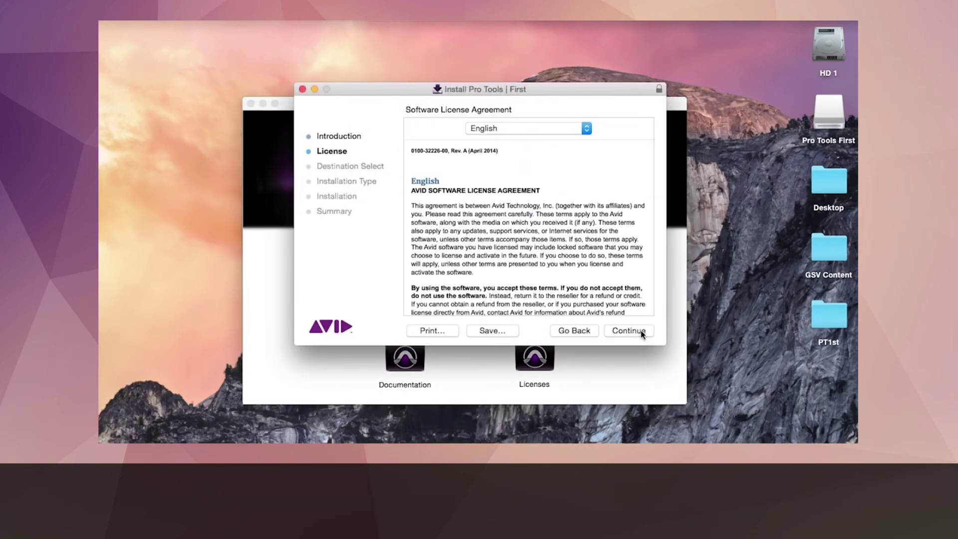
pyautogui.click(640, 331)
pyautogui.click(599, 186)
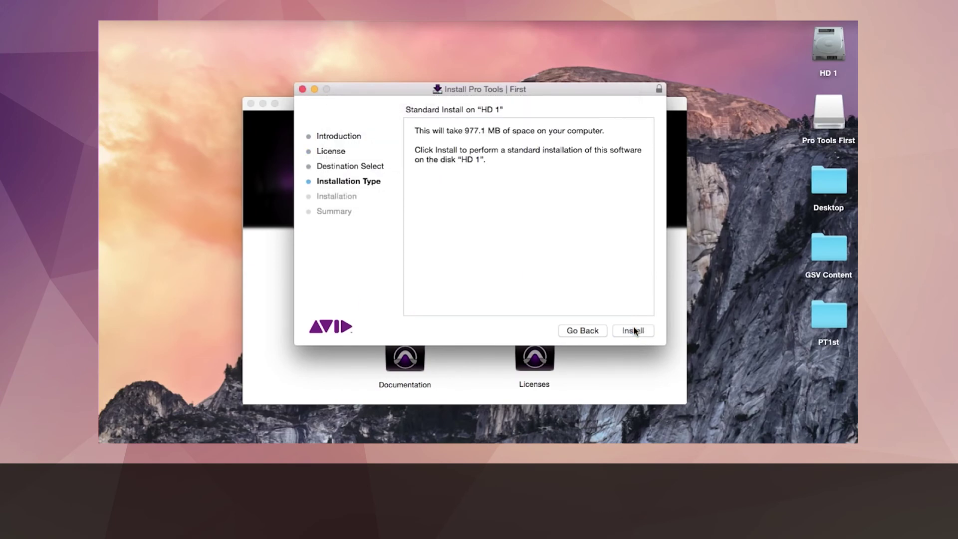
pyautogui.click(634, 330)
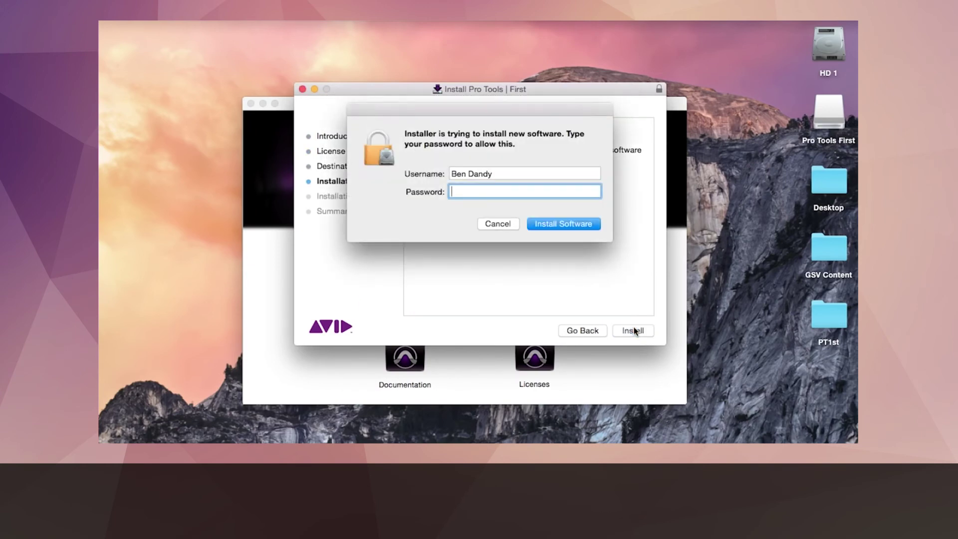
pyautogui.write('•••••••••••••••')
pyautogui.press('Return')
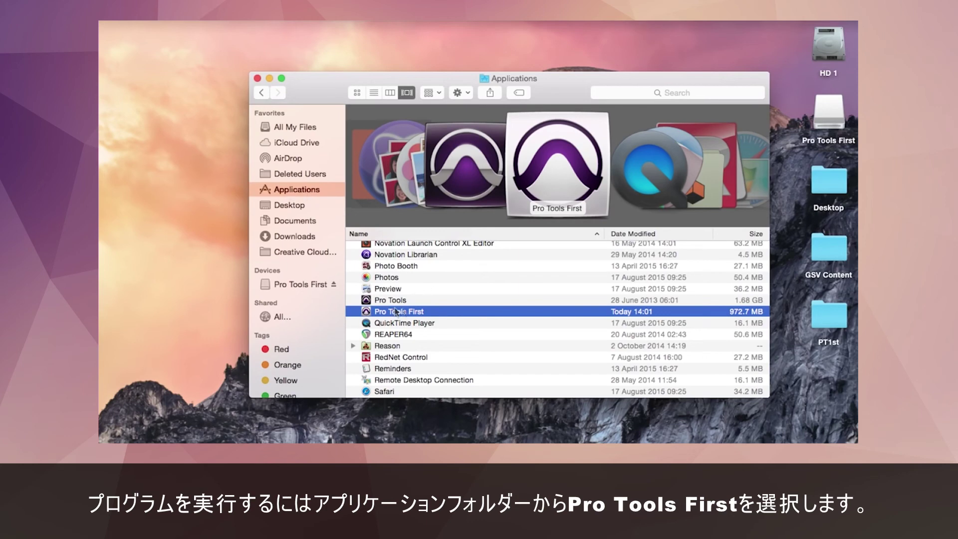
# Step: Launch Pro Tools First from Applications and minimize the Finder window
pyautogui.doubleClick(432, 313)
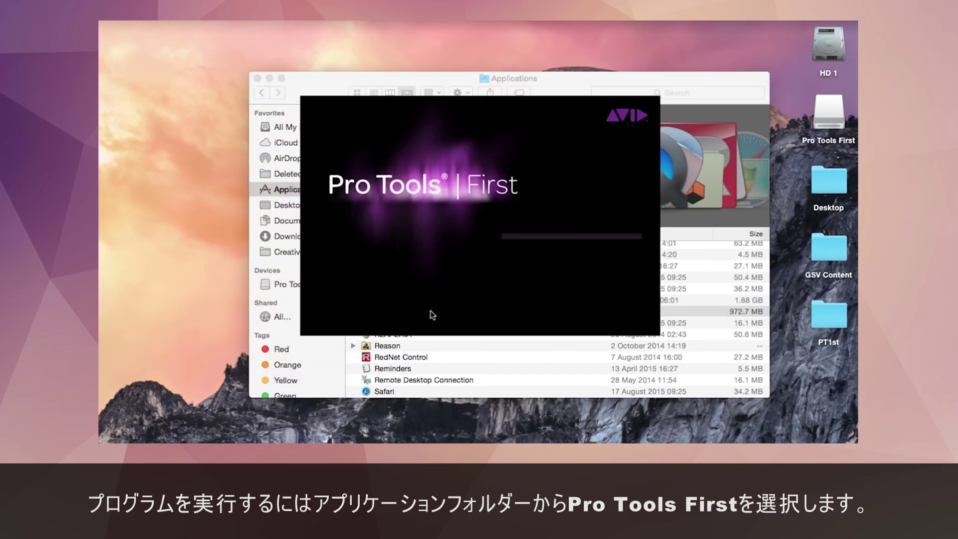
pyautogui.click(270, 79)
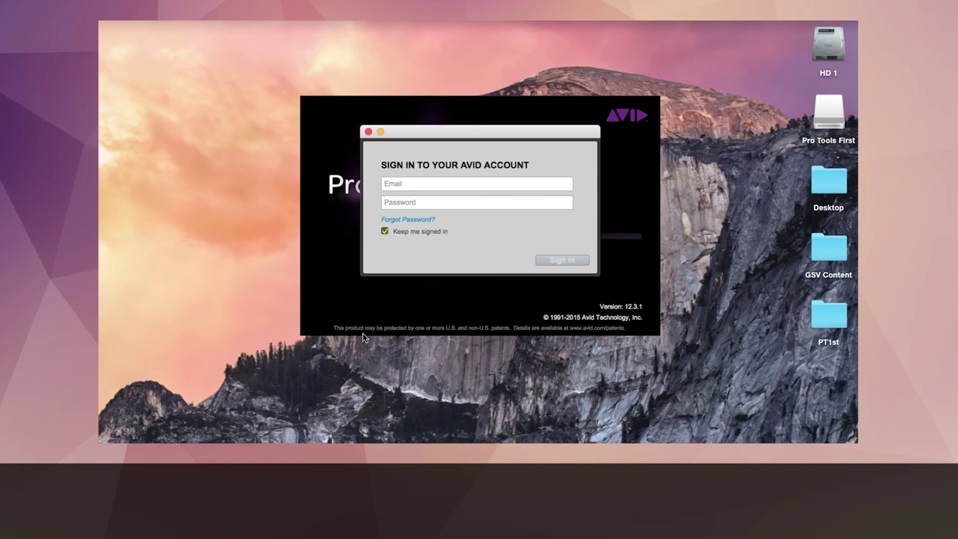
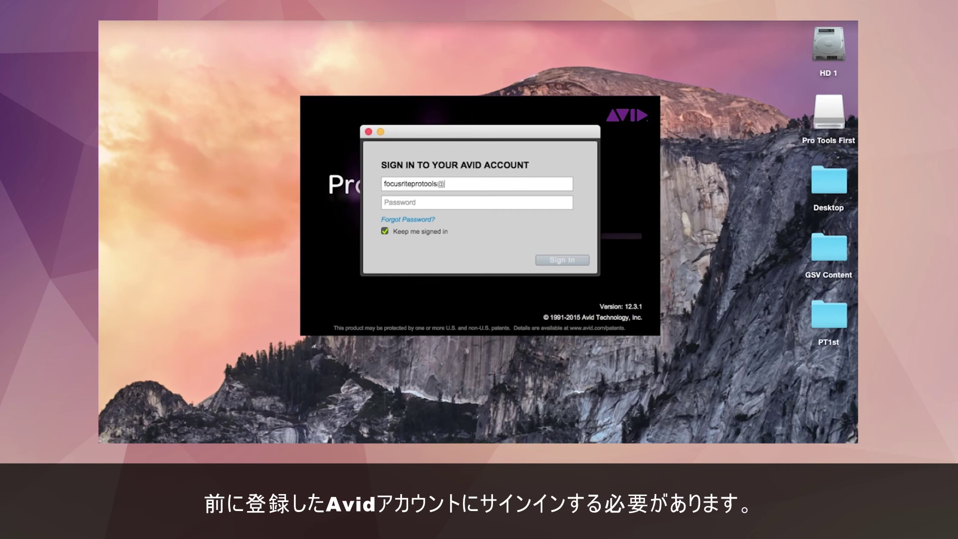
# Step: Sign in to Pro Tools First with the Avid account e-mail and password
pyautogui.press('Tab')
pyautogui.write('fo')
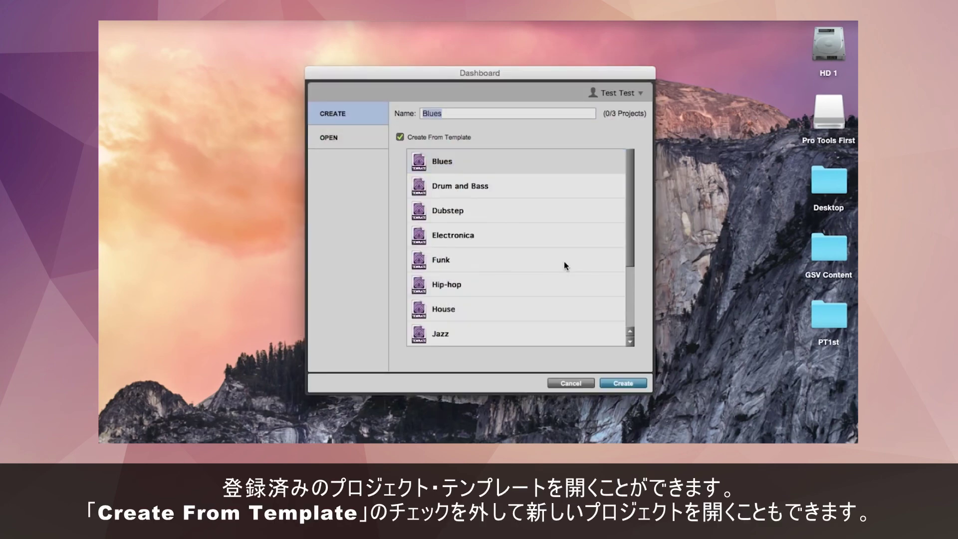
# Step: Uncheck Create From Template and create a blank project named 'Test'
pyautogui.click(402, 139)
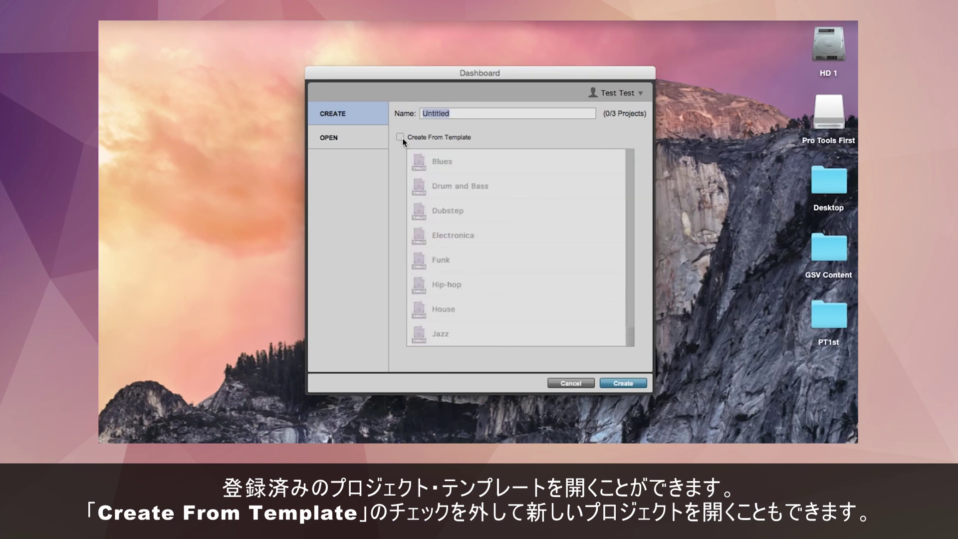
pyautogui.write('Test')
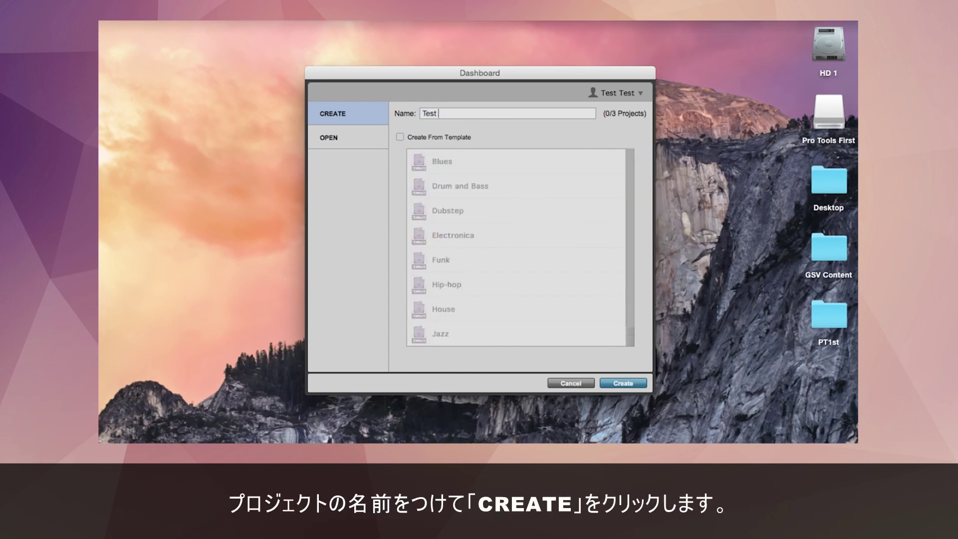
pyautogui.click(628, 381)
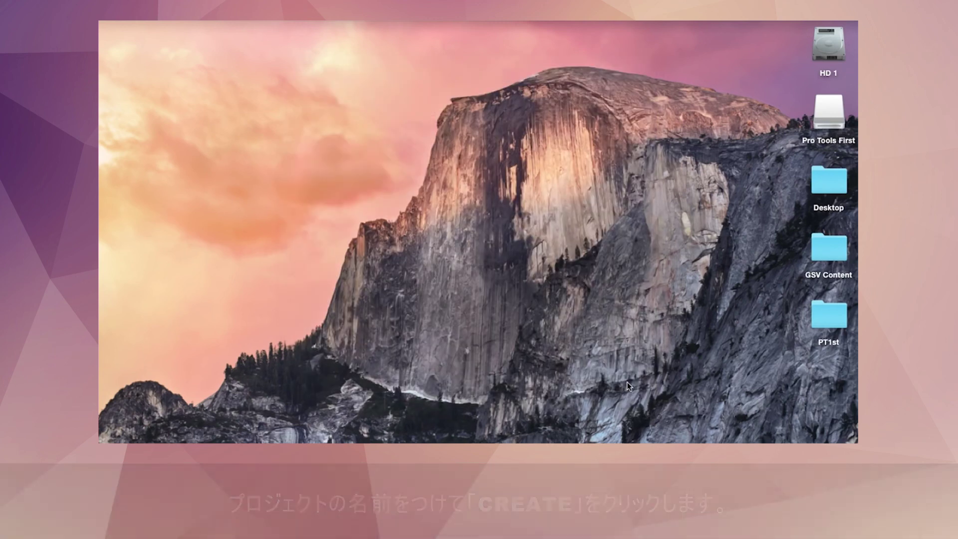